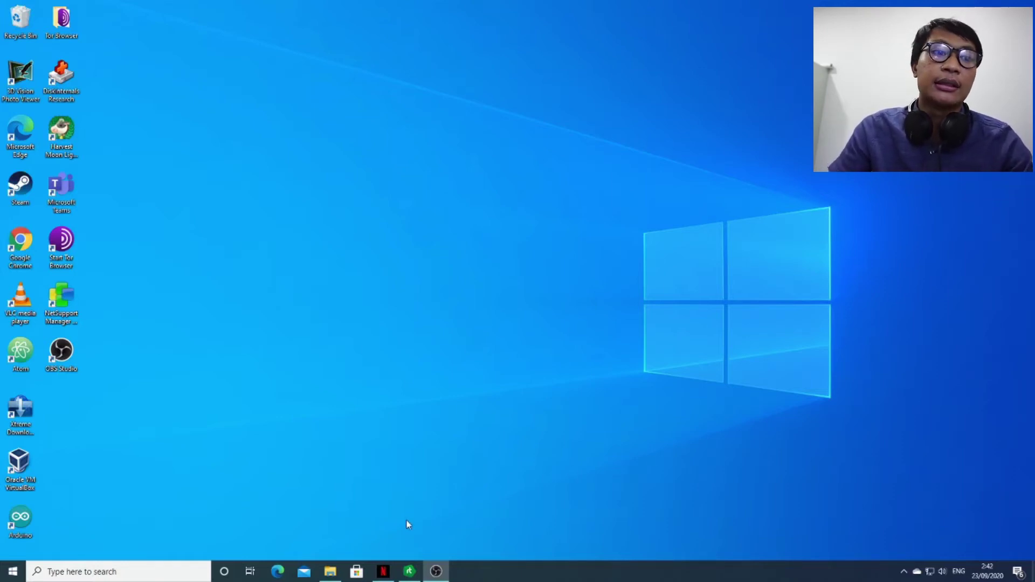
# - Launch the flashtool-0.9.26.0-windows.exe installer from the Downloads folder and allow it to run
pyautogui.click(337, 572)
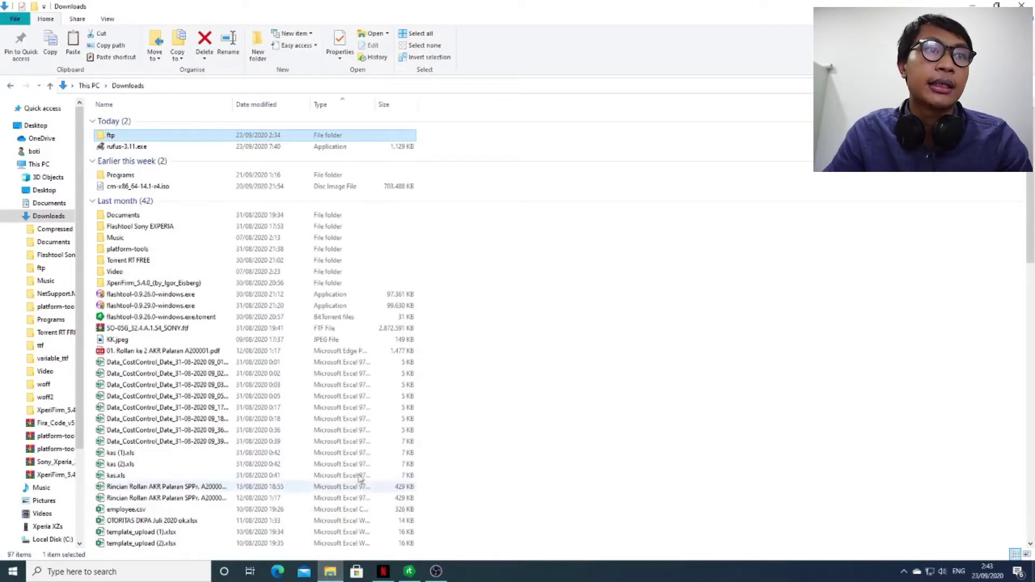
pyautogui.click(360, 295)
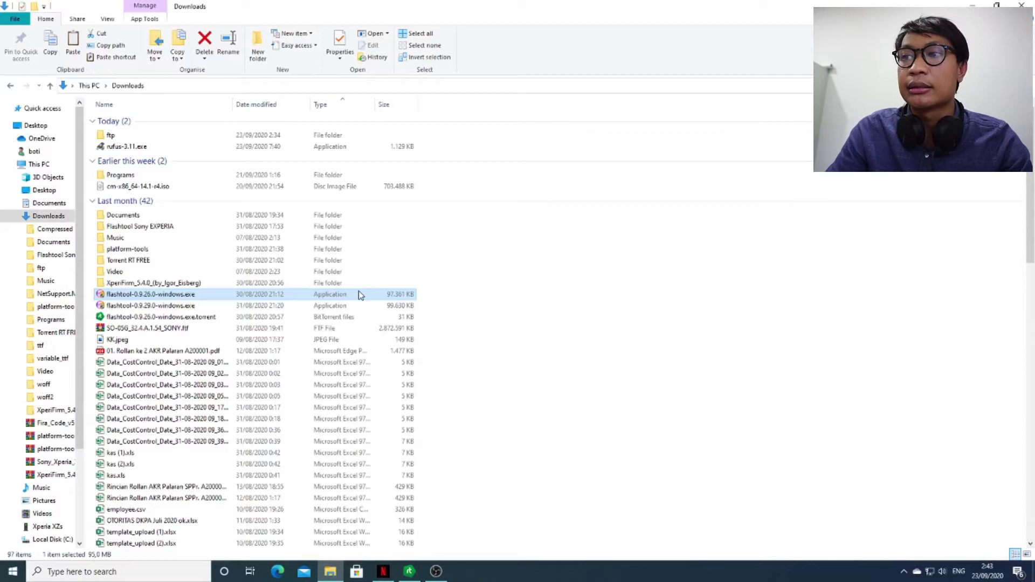
pyautogui.doubleClick(358, 291)
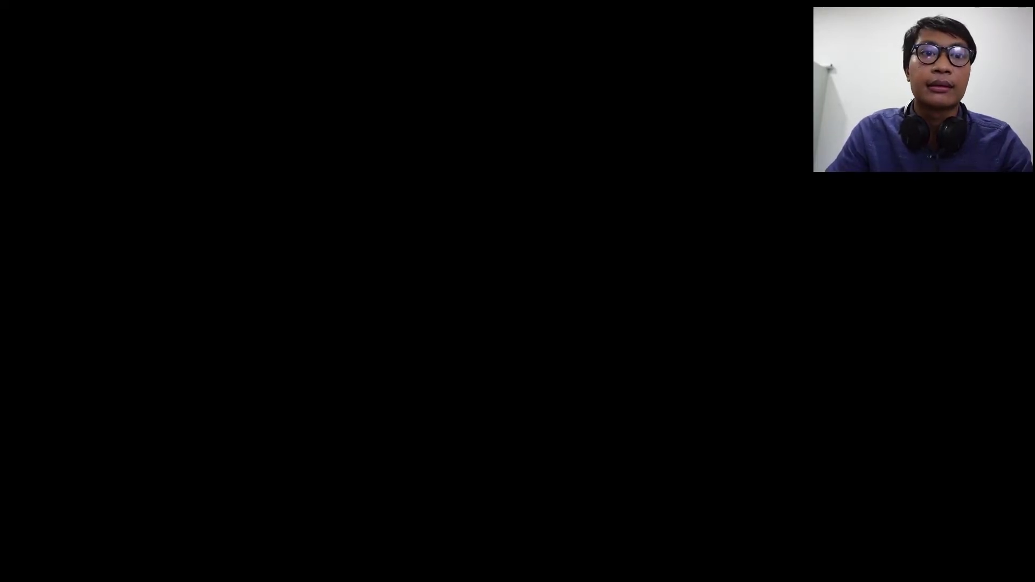
pyautogui.click(471, 363)
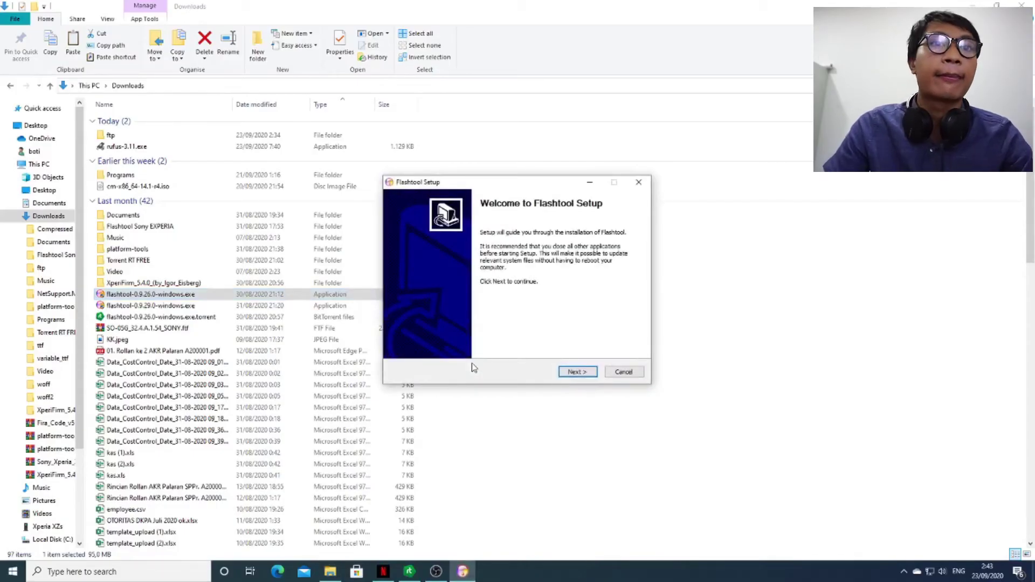
# - Install Flashtool with the default setup options and Start Menu folder, and finish the setup wizard
pyautogui.click(577, 372)
pyautogui.click(577, 372)
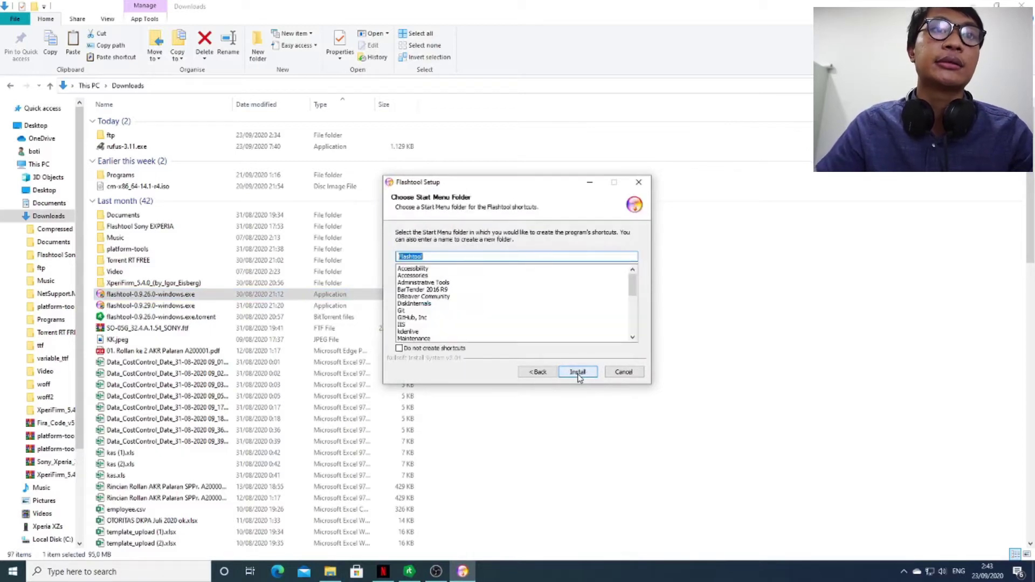
pyautogui.click(577, 372)
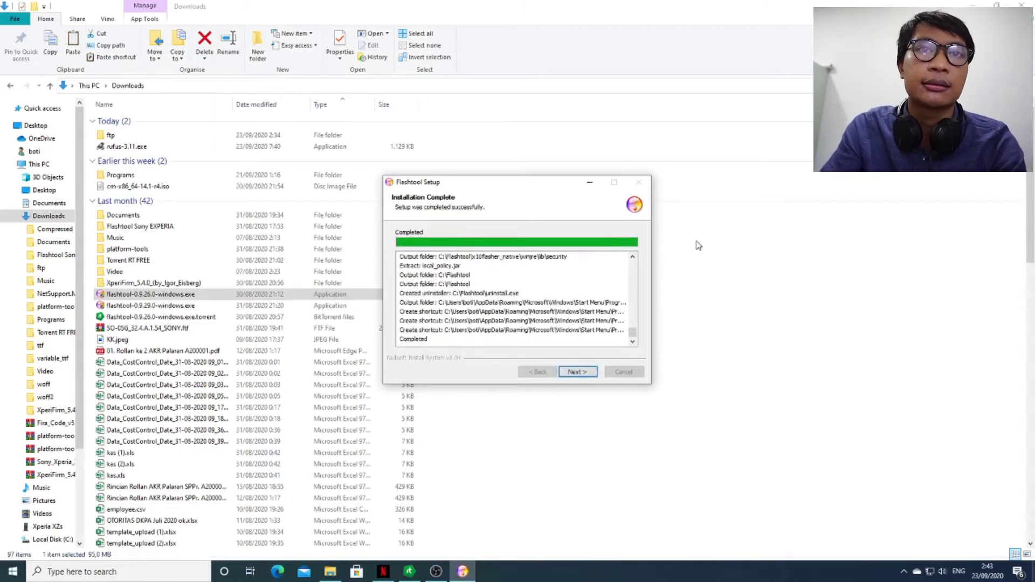
pyautogui.click(575, 373)
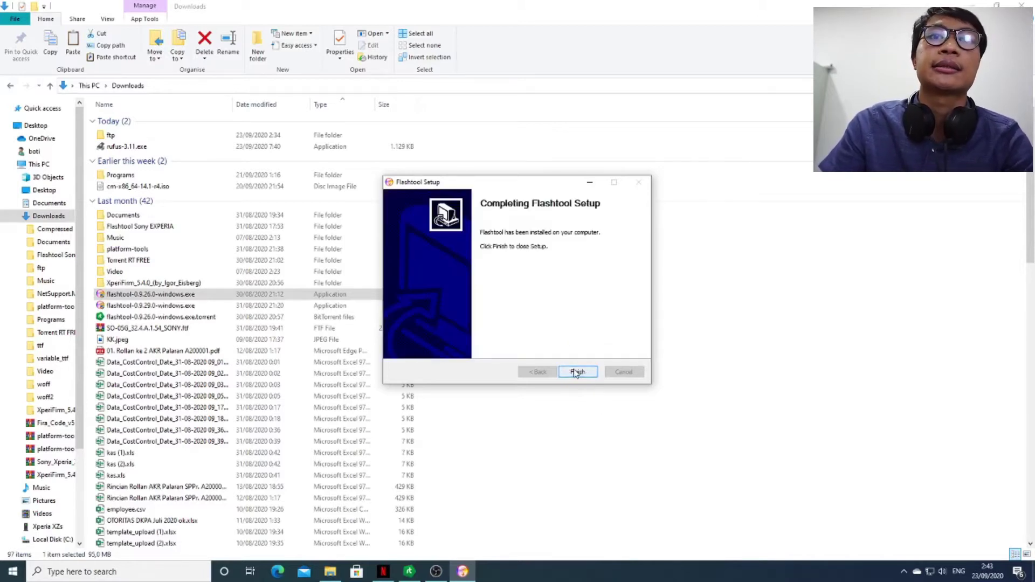
pyautogui.click(575, 372)
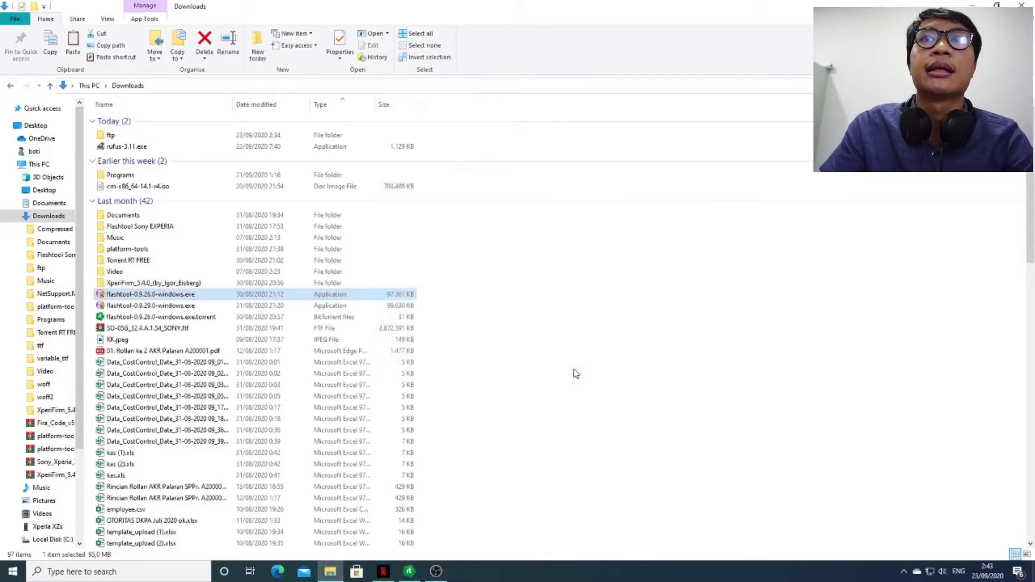
# - Close the Downloads window, launch Flashtool64 with permission to run, and move its window toward the middle of the desktop
pyautogui.click(1024, 5)
pyautogui.click(13, 571)
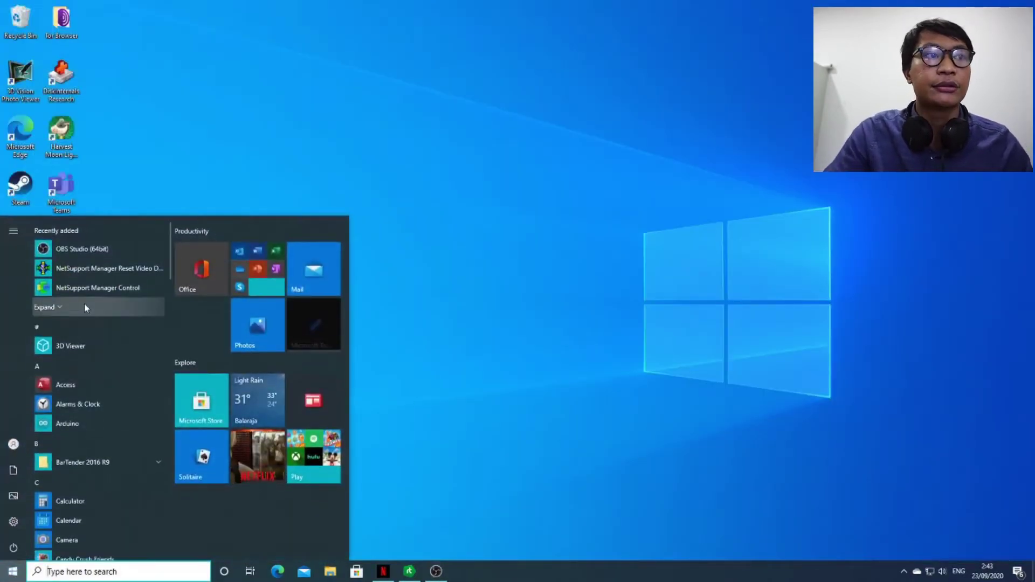
pyautogui.write('flas')
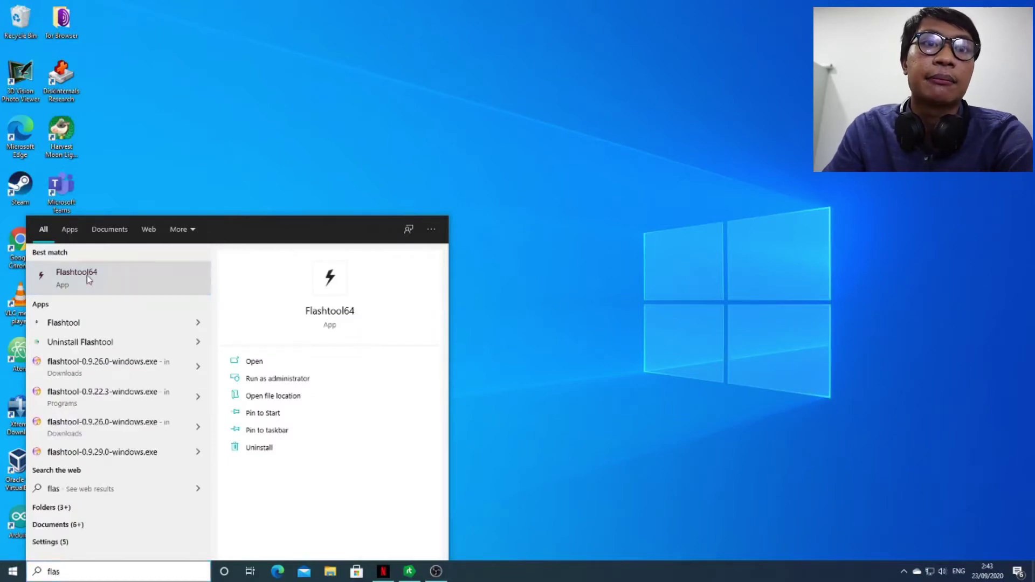
pyautogui.click(86, 275)
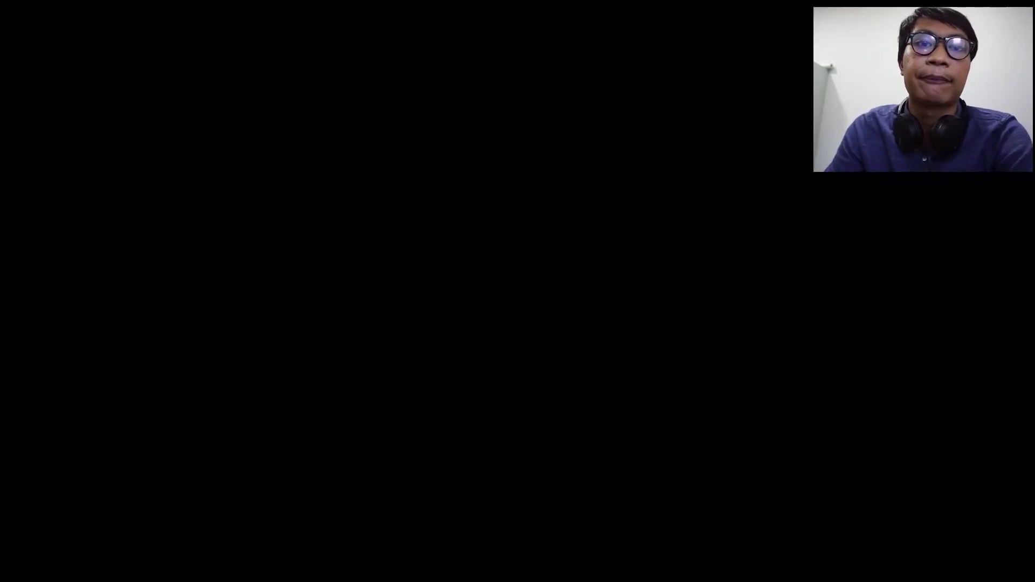
pyautogui.click(455, 358)
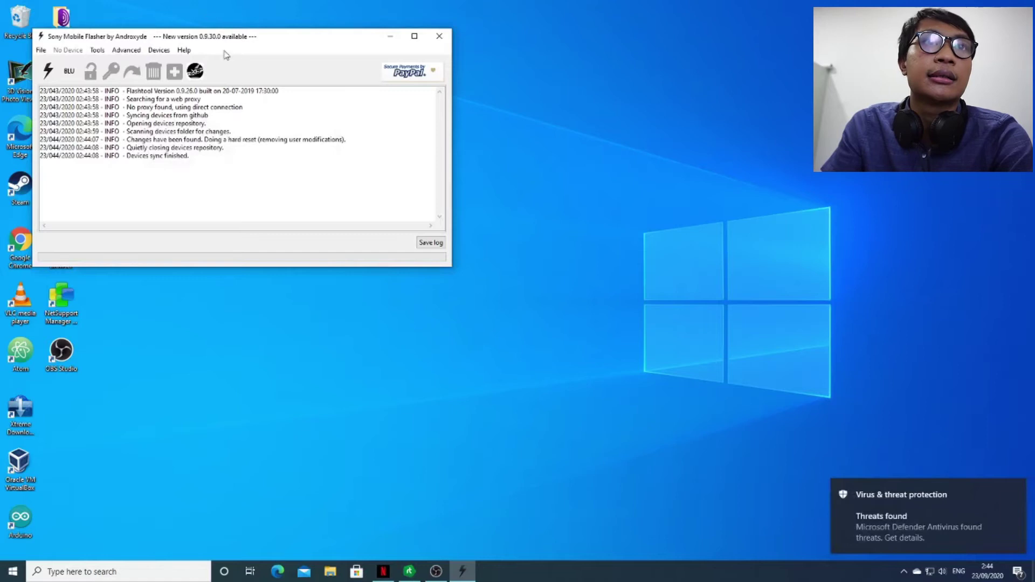
pyautogui.moveTo(237, 33); pyautogui.dragTo(415, 97)
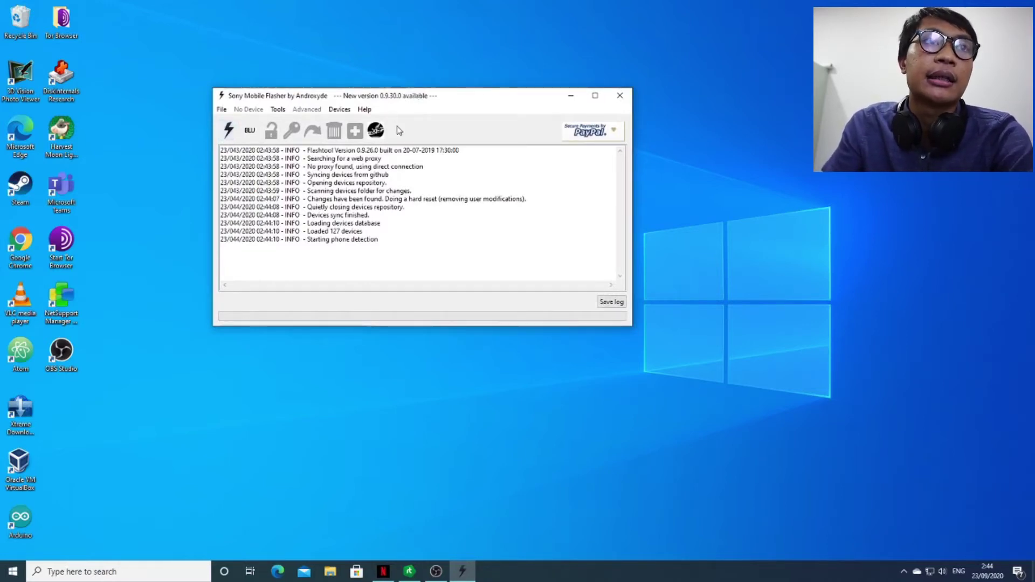
pyautogui.moveTo(414, 100)
pyautogui.mouseDown()
pyautogui.moveTo(454, 97)
pyautogui.moveTo(422, 90)
pyautogui.mouseUp()
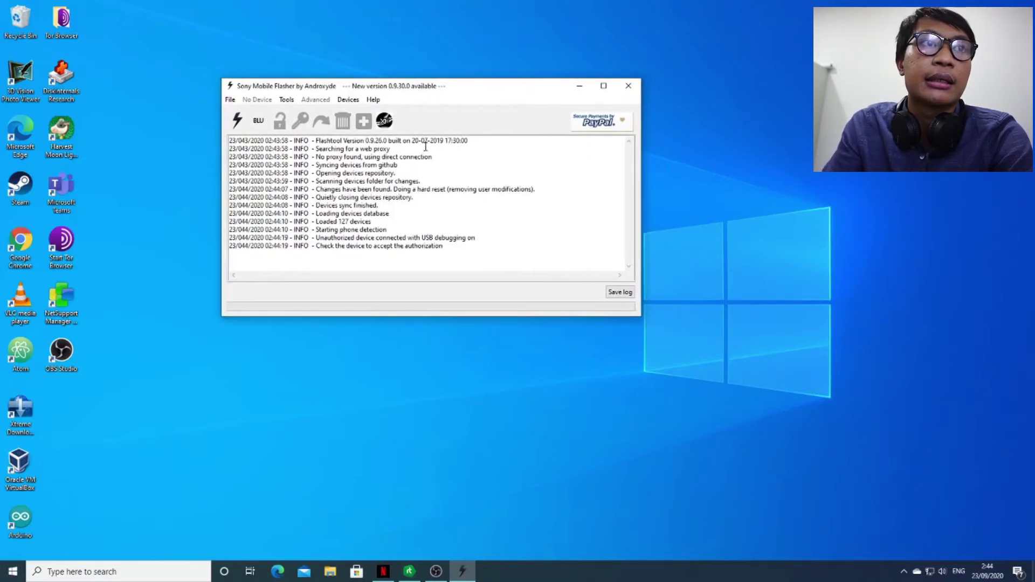
pyautogui.click(230, 100)
pyautogui.click(286, 100)
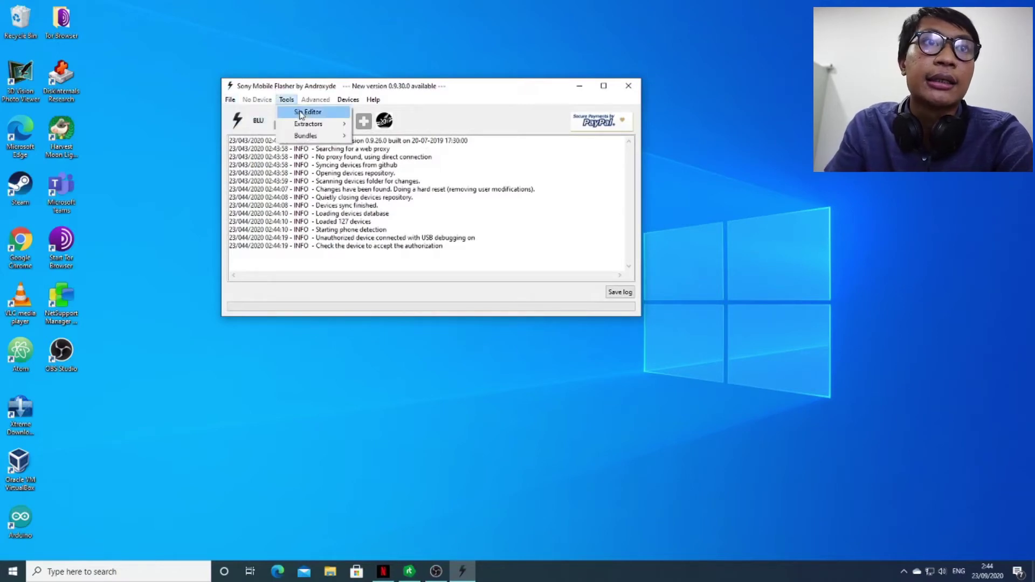
pyautogui.click(423, 133)
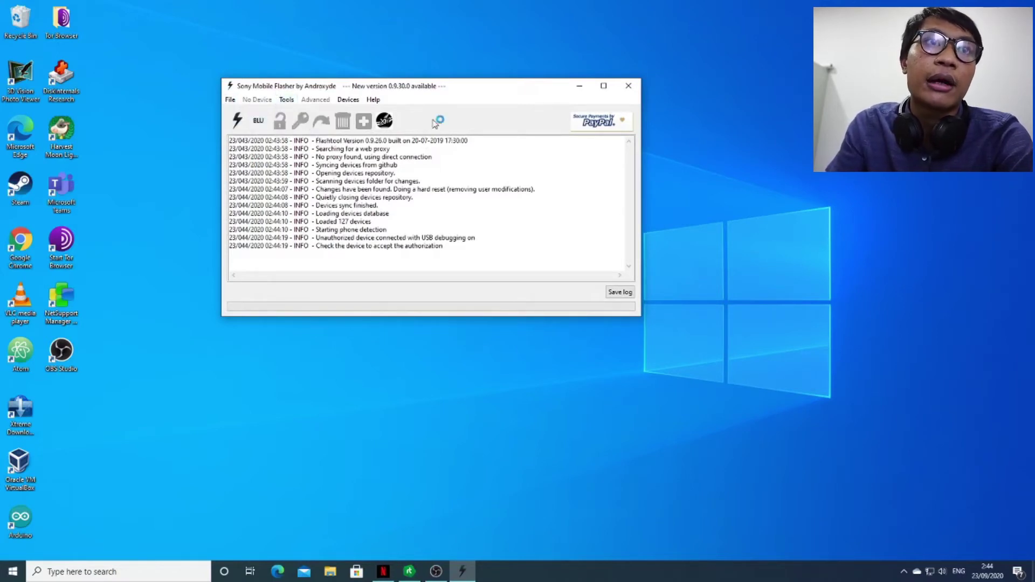
# - Open XperiFirm from Flashtool and select the SO-05G model of the Xperia Z4 Tablet
pyautogui.click(387, 128)
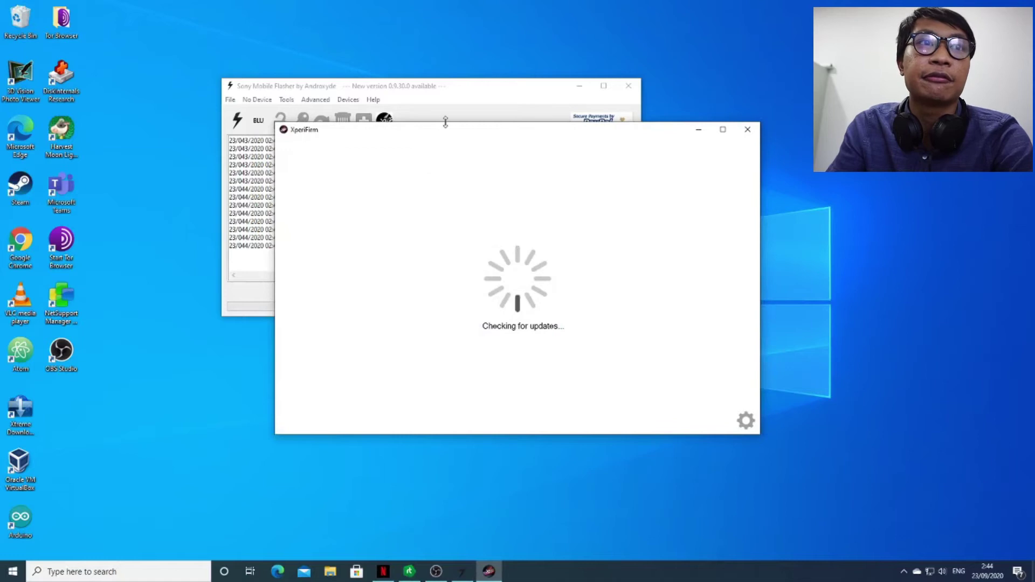
pyautogui.moveTo(457, 134); pyautogui.dragTo(474, 102)
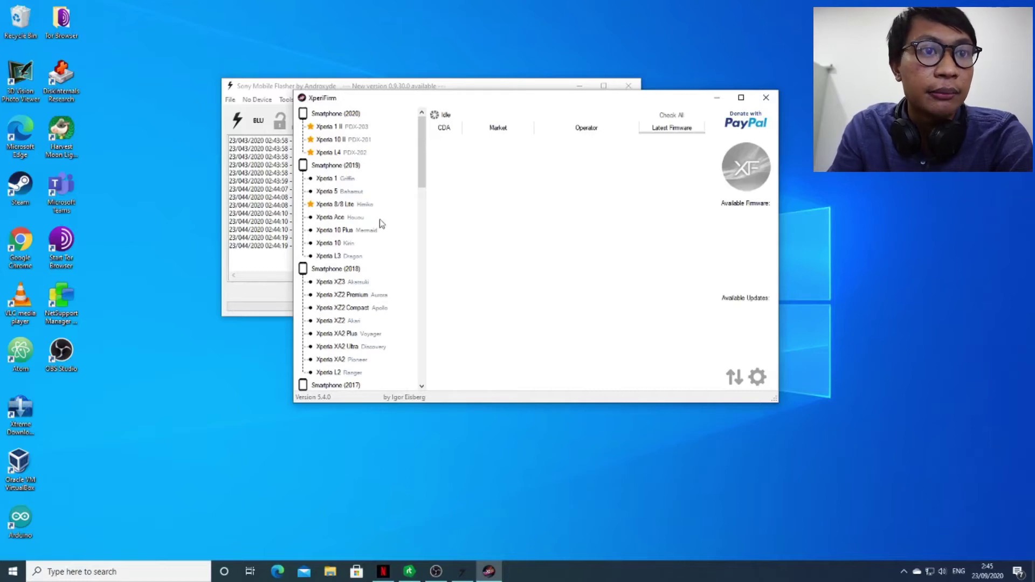
pyautogui.scroll(-7, 382, 222)
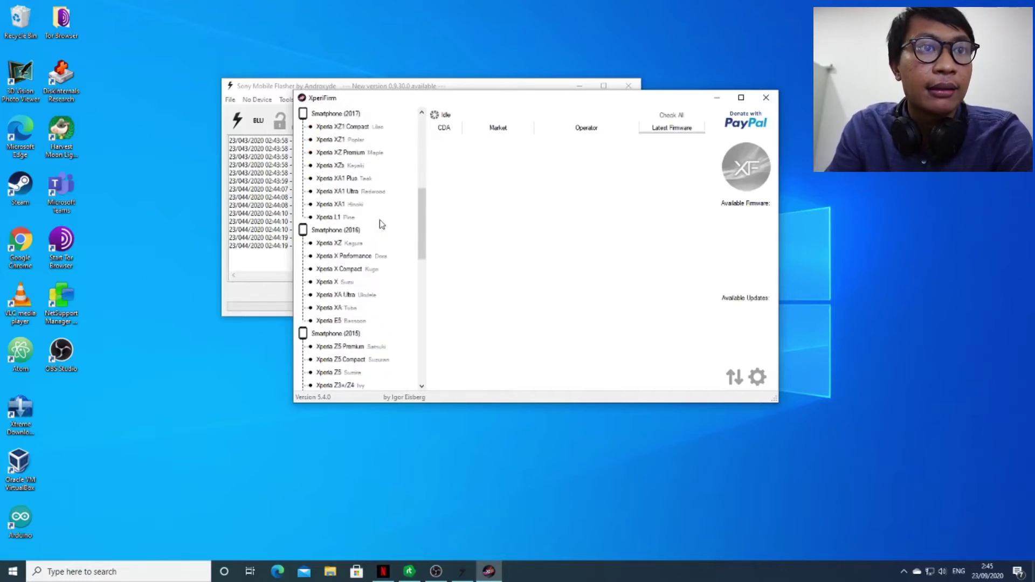
pyautogui.scroll(-4, 382, 223)
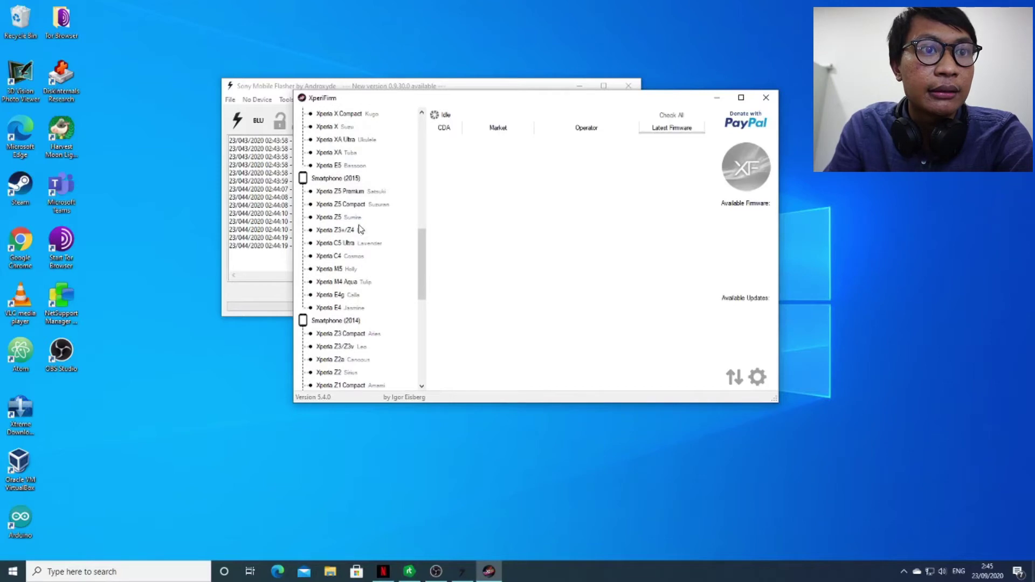
pyautogui.scroll(2, 349, 239)
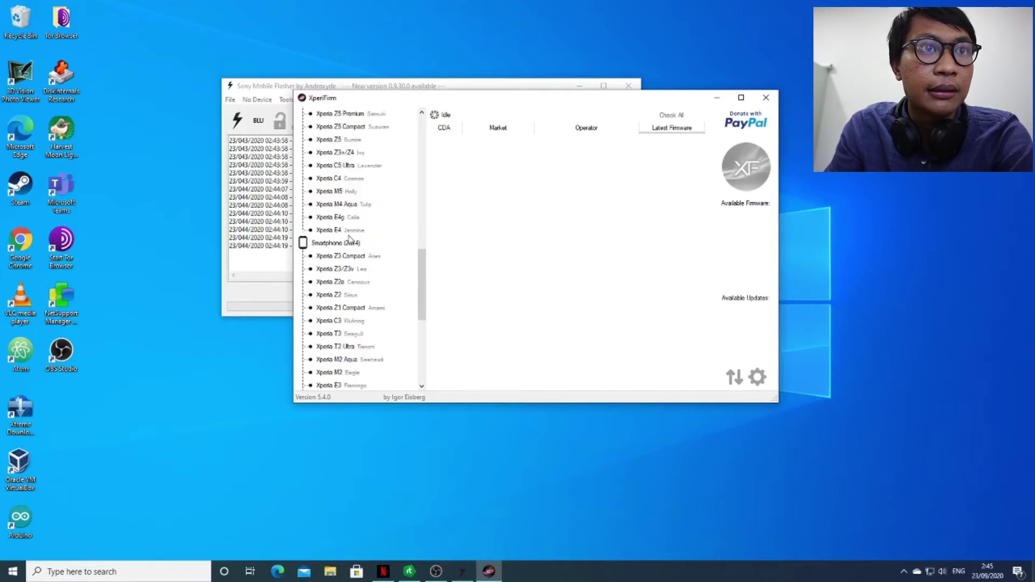
pyautogui.scroll(-10, 350, 239)
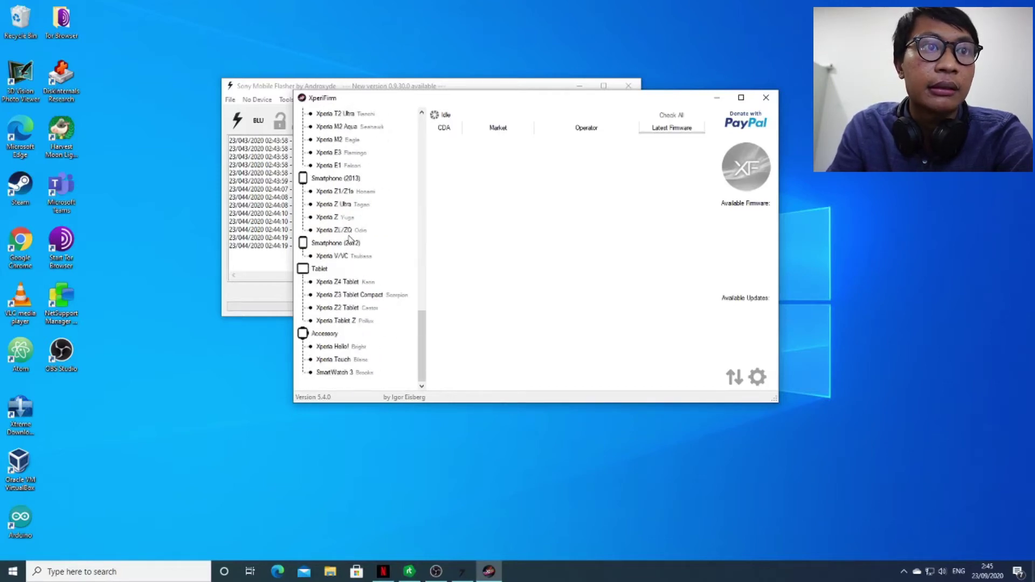
pyautogui.click(350, 284)
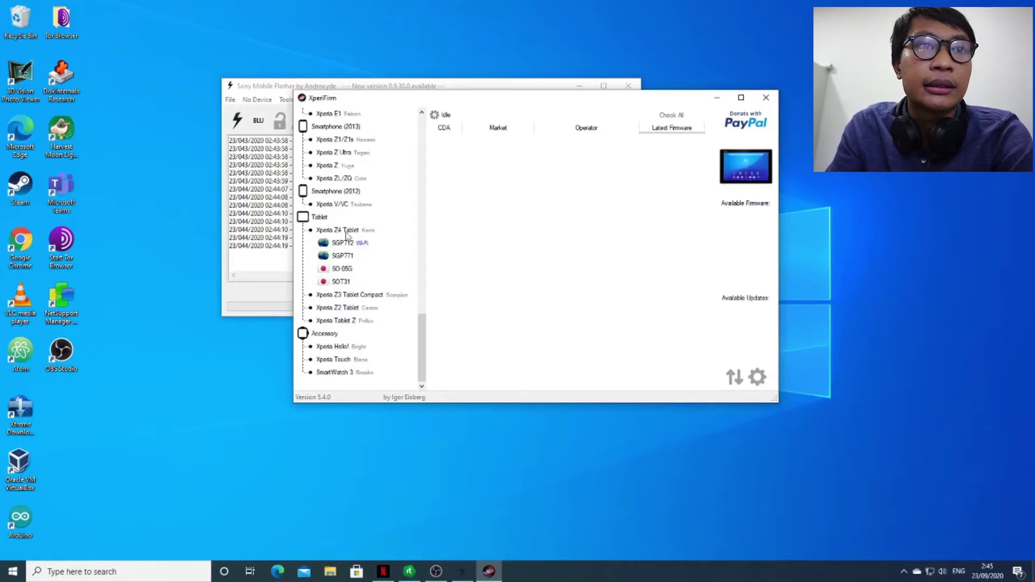
pyautogui.click(348, 270)
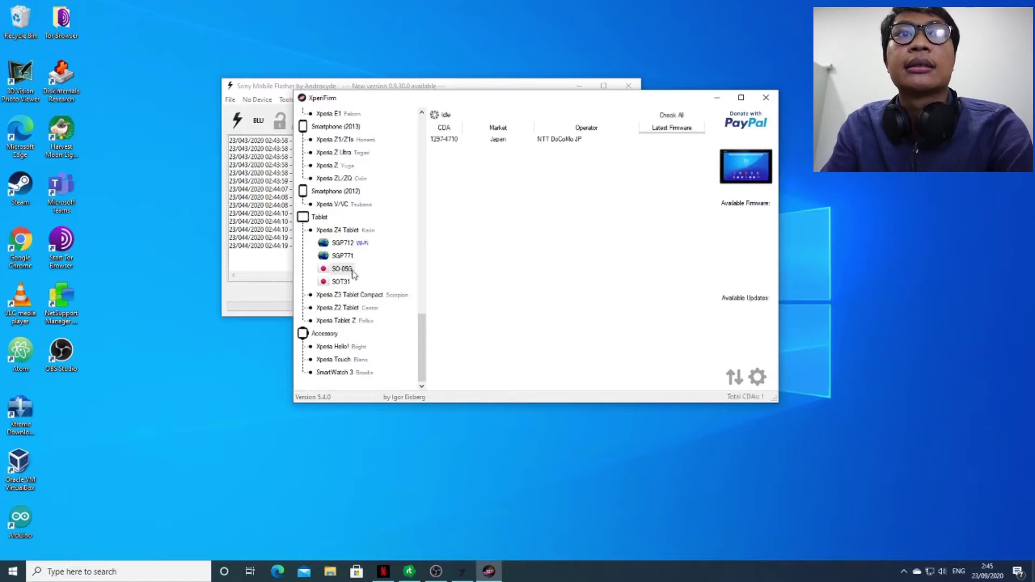
# - Start downloading the NTT DoCoMo Japan firmware 32.1.E.1.98 / R19C for the SO-05G and close the downloads window
pyautogui.click(497, 139)
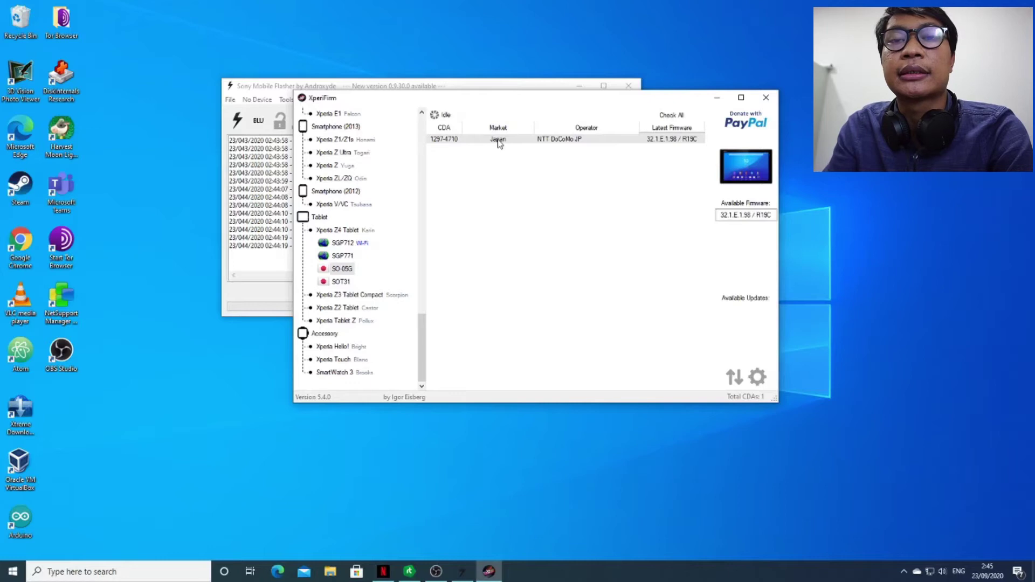
pyautogui.click(752, 218)
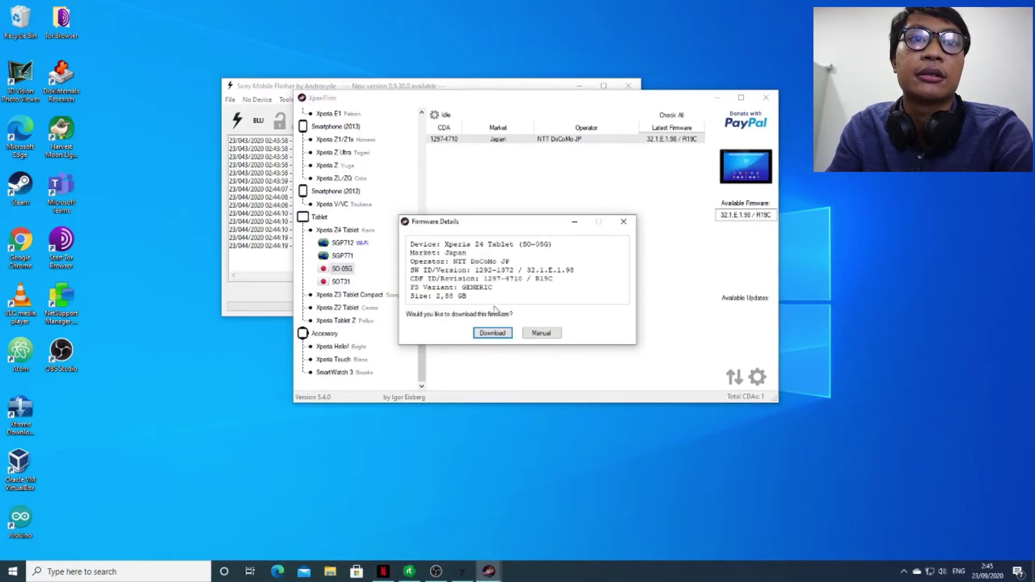
pyautogui.click(493, 334)
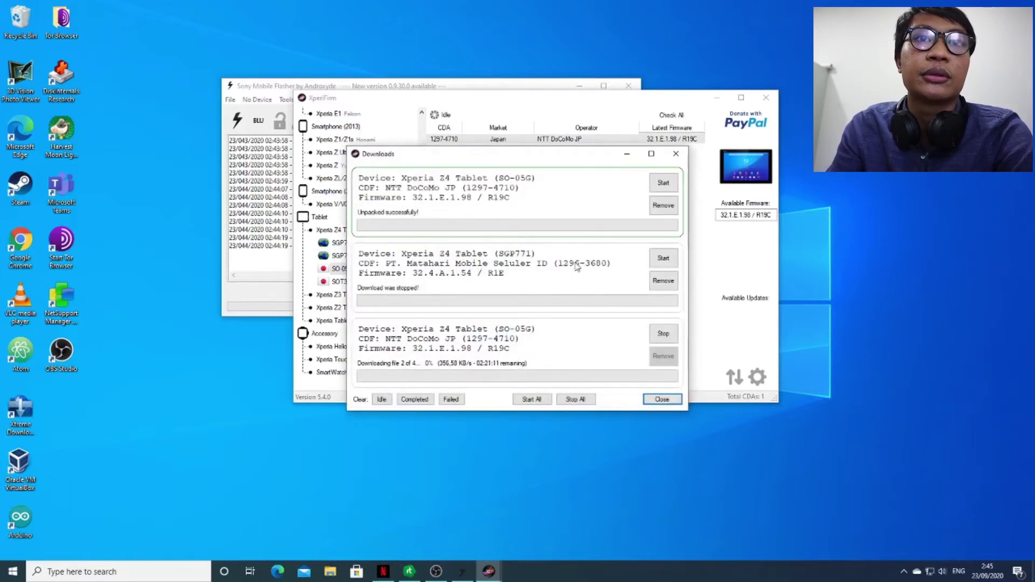
pyautogui.moveTo(556, 159); pyautogui.dragTo(744, 68)
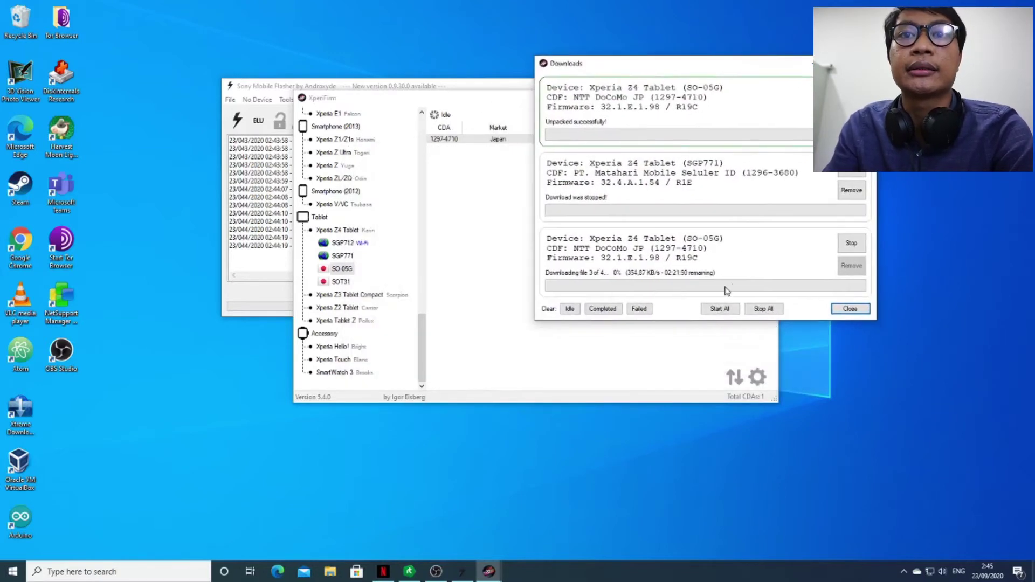
pyautogui.click(848, 309)
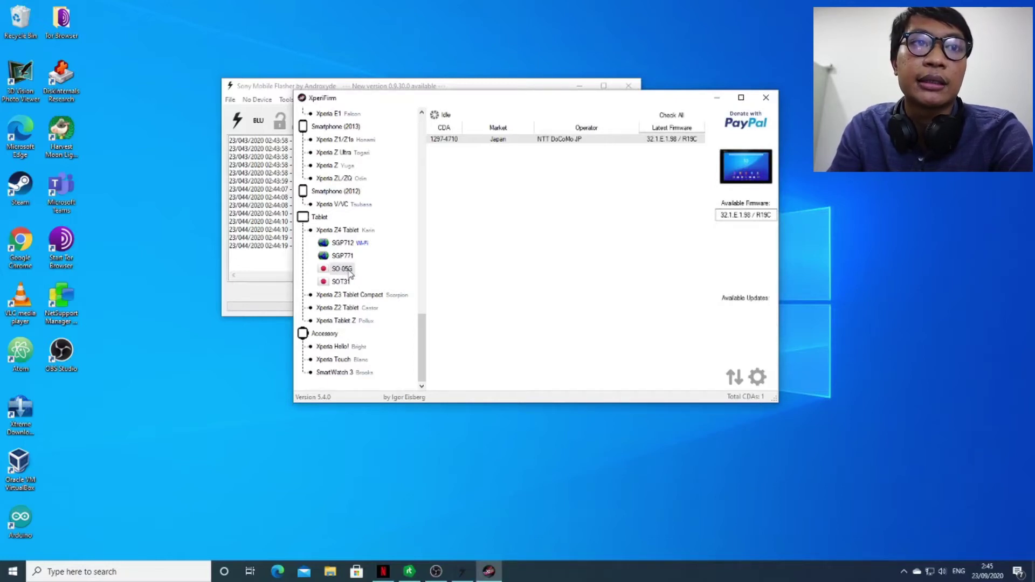
# - Check the available SGP771 firmware for the Indonesia and Singapore markets
pyautogui.click(344, 256)
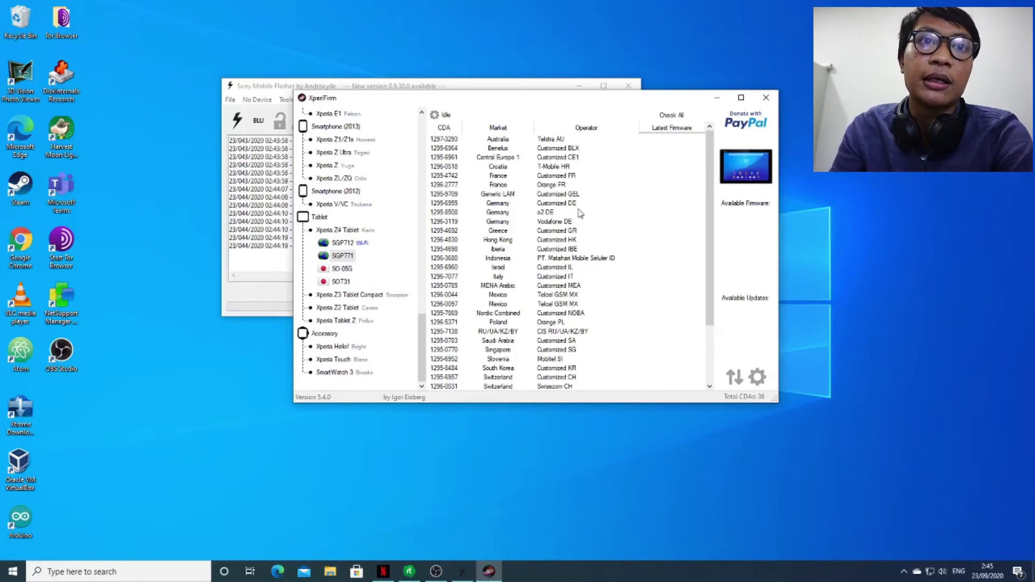
pyautogui.scroll(-1, 580, 214)
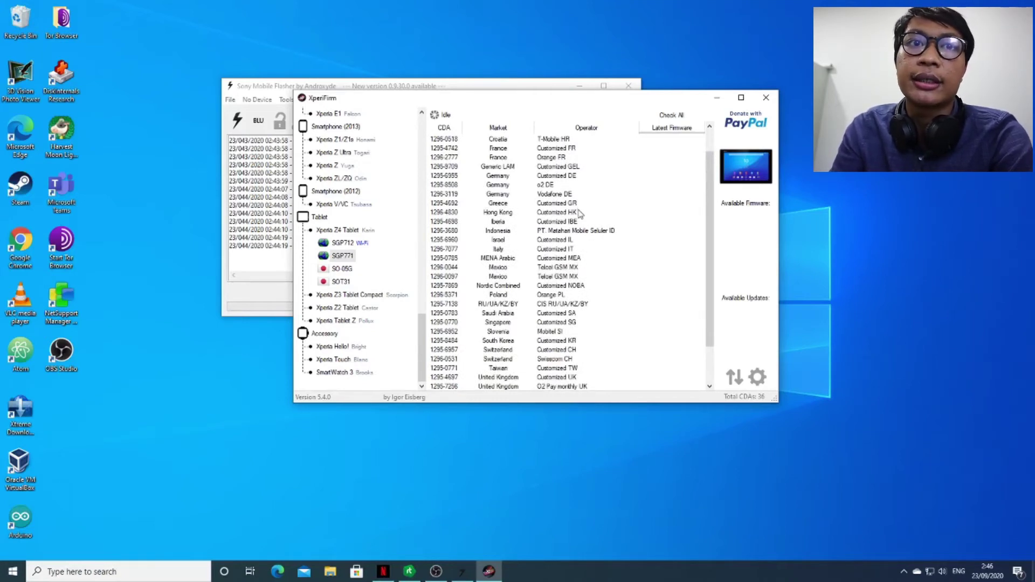
pyautogui.click(531, 232)
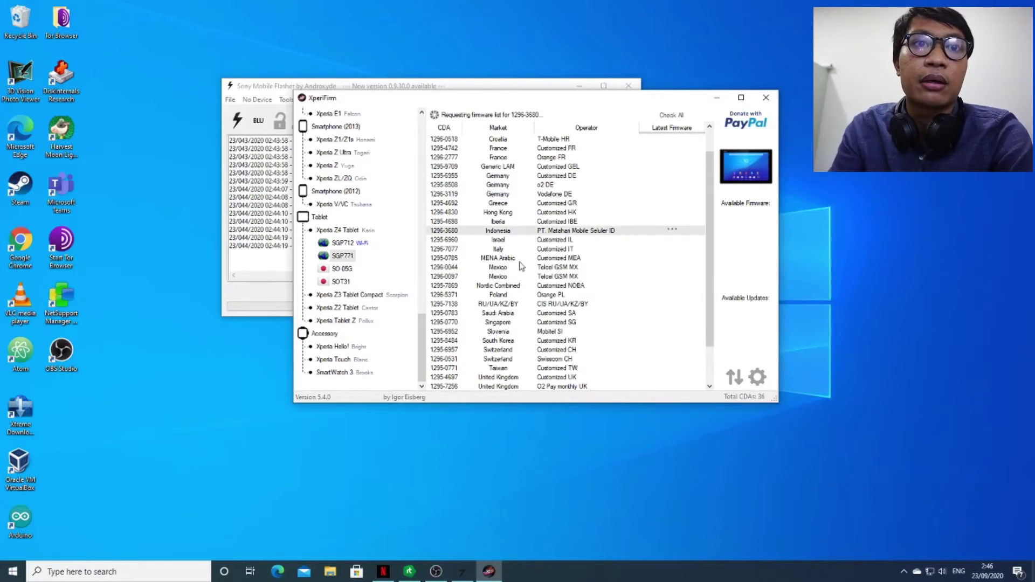
pyautogui.click(511, 324)
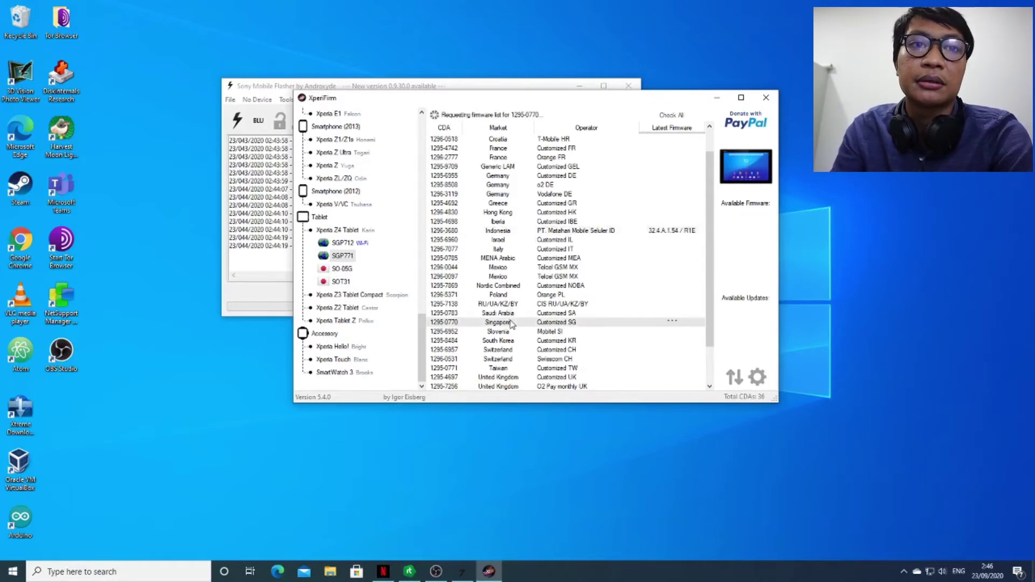
pyautogui.scroll(-2, 548, 257)
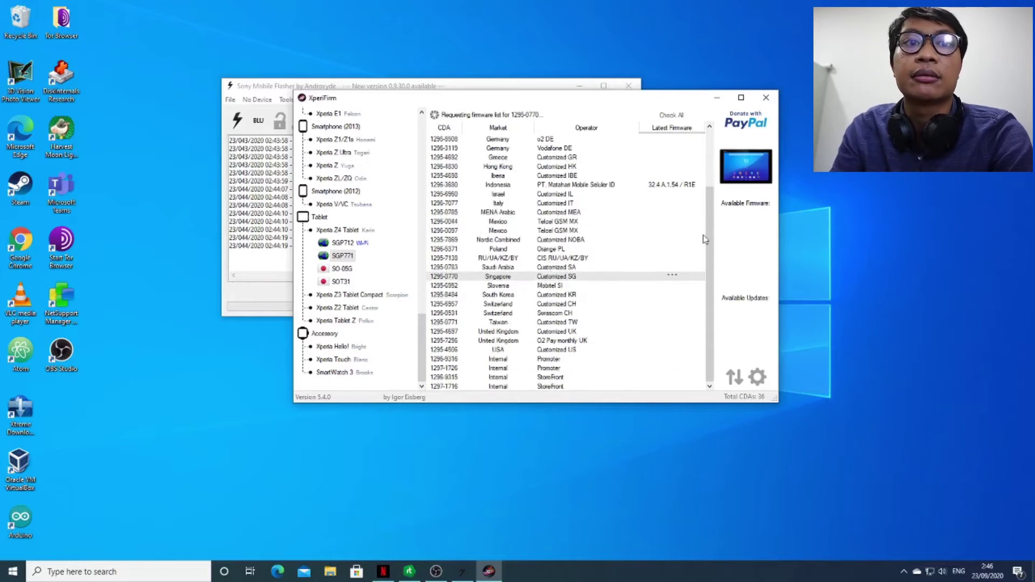
pyautogui.scroll(3, 602, 282)
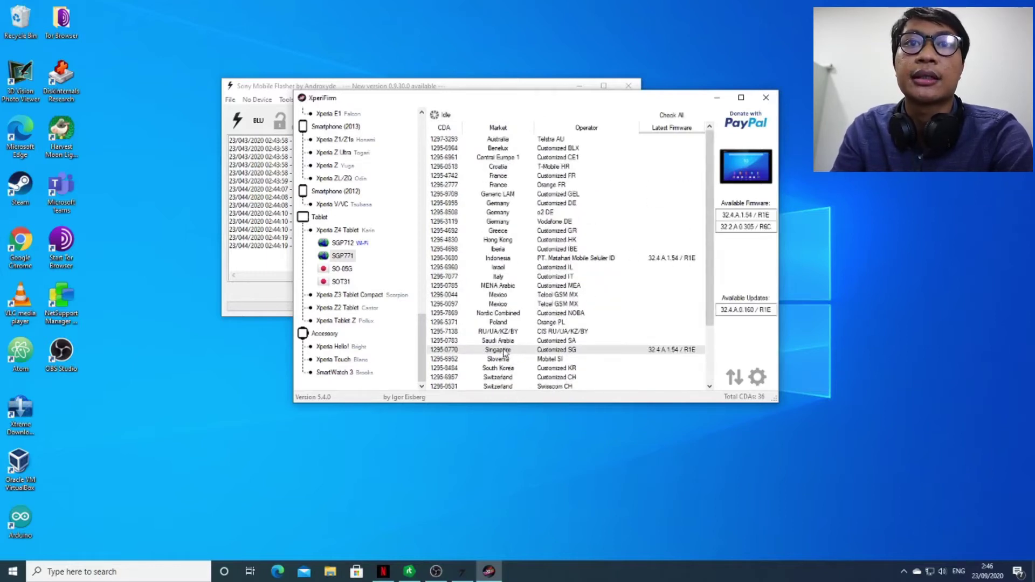
# - Start downloading the Singapore firmware 32.4.A.1.54 / R1E for the SGP771, look over the download queue, and close it
pyautogui.click(734, 215)
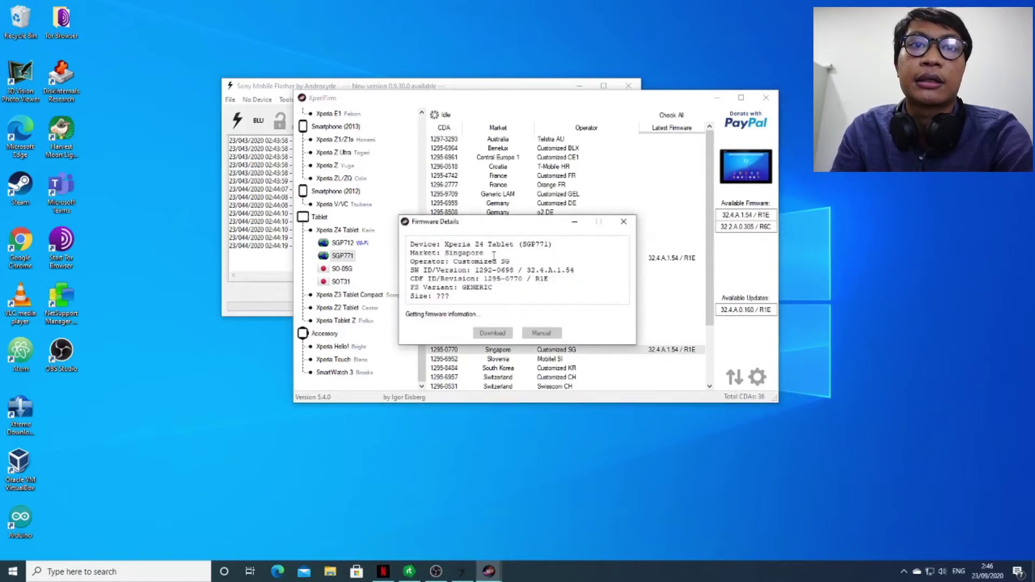
pyautogui.moveTo(514, 224); pyautogui.dragTo(621, 114)
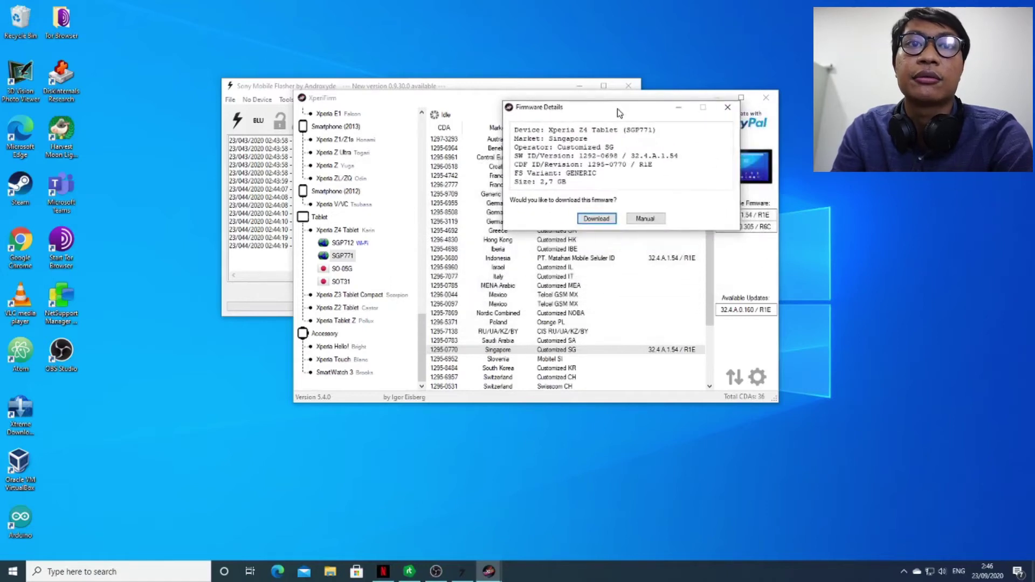
pyautogui.click(599, 220)
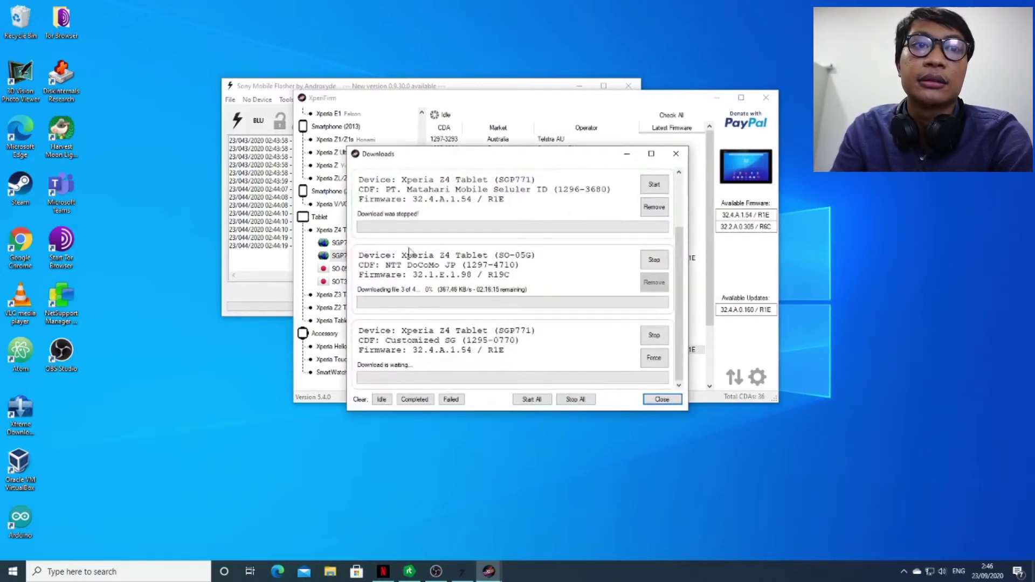
pyautogui.moveTo(476, 163); pyautogui.dragTo(727, 101)
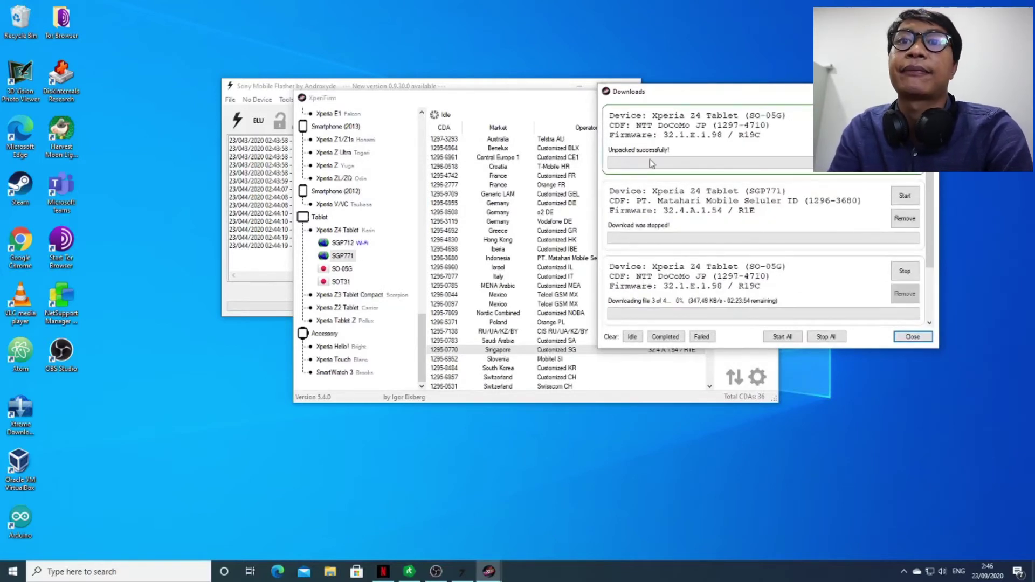
pyautogui.click(912, 337)
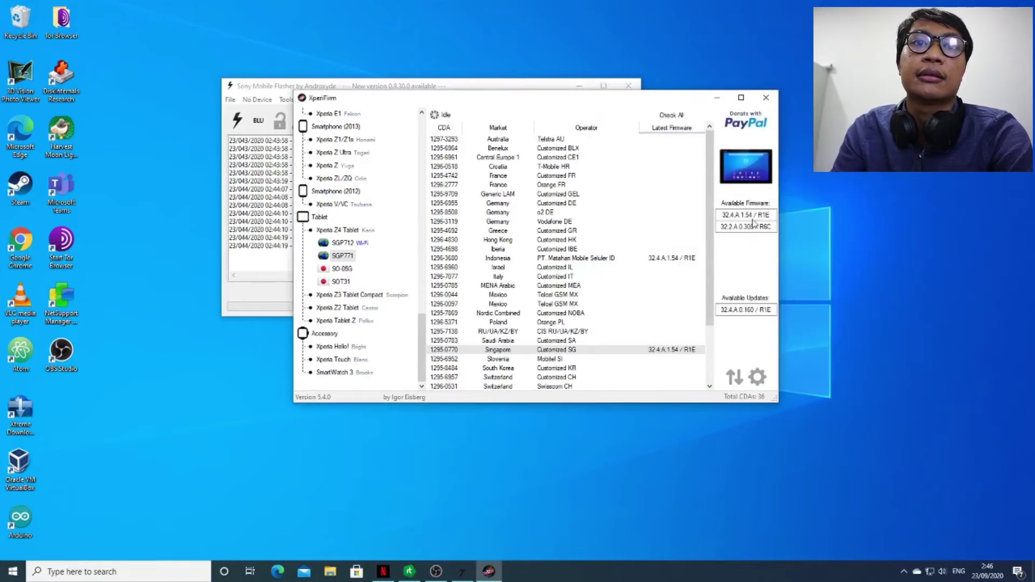
# - Exit XperiFirm despite the active download and open Flashtool's Bundler to create a firmware bundle
pyautogui.click(768, 102)
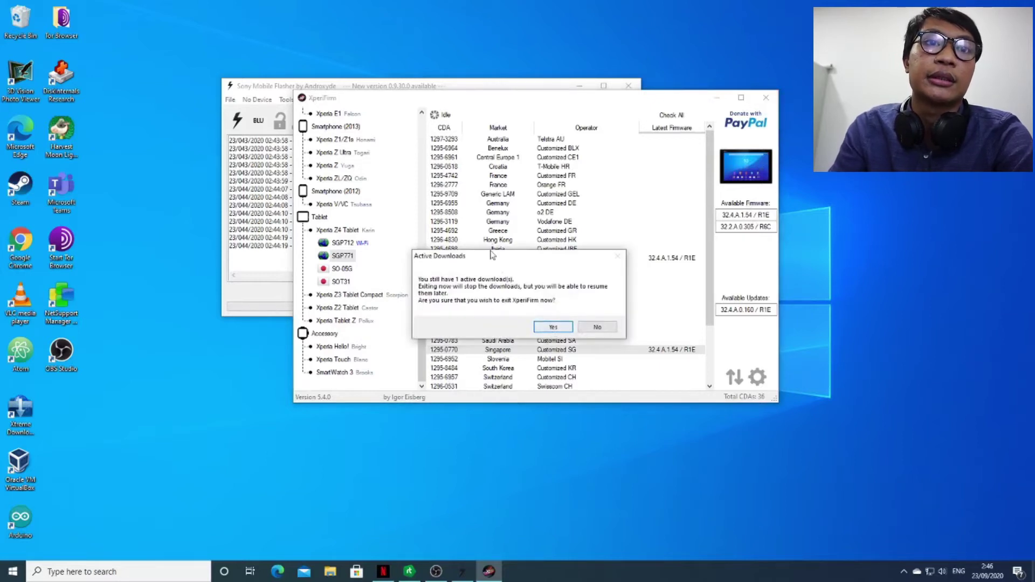
pyautogui.click(545, 326)
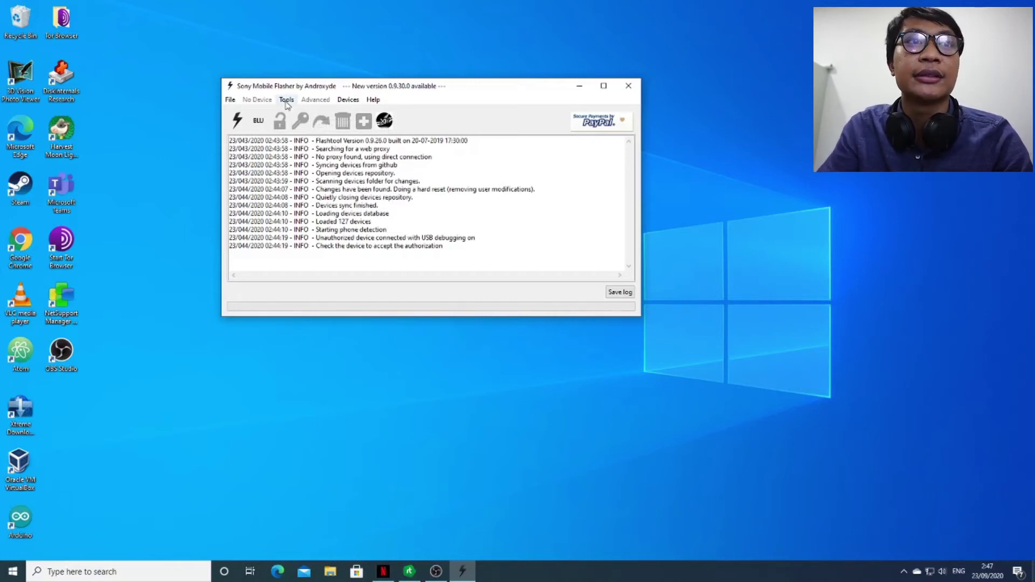
pyautogui.click(286, 100)
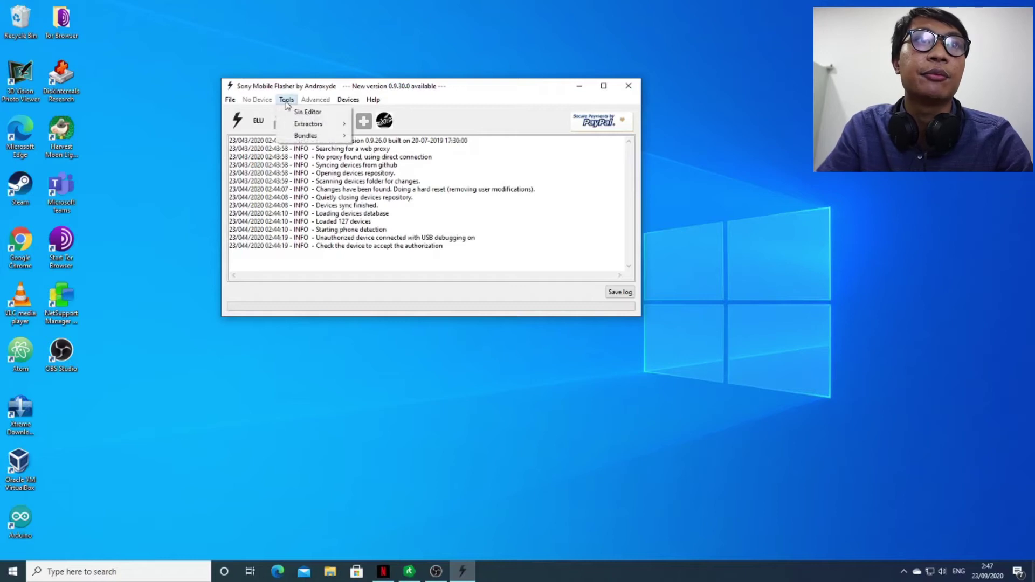
pyautogui.moveTo(302, 135)
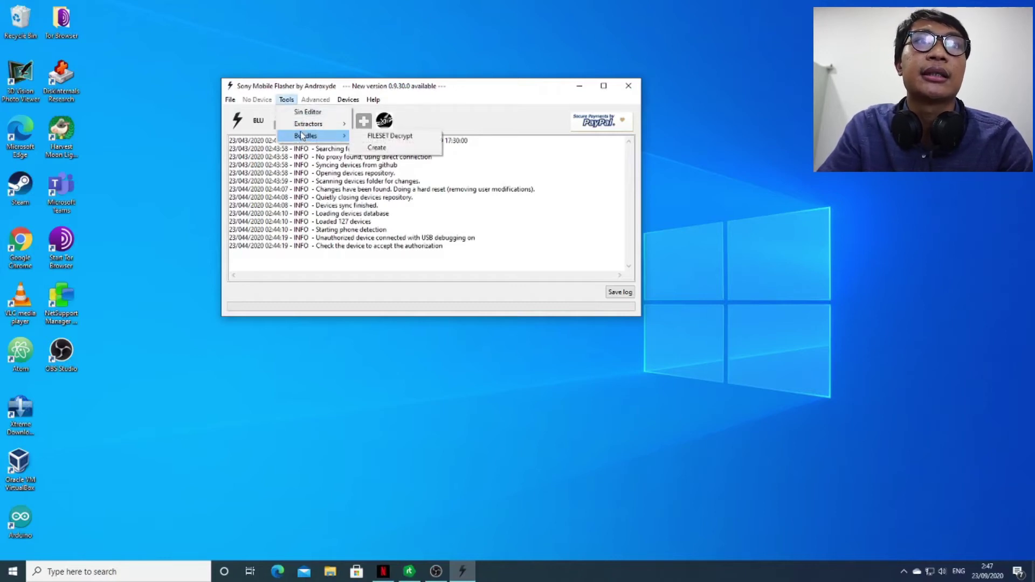
pyautogui.click(396, 153)
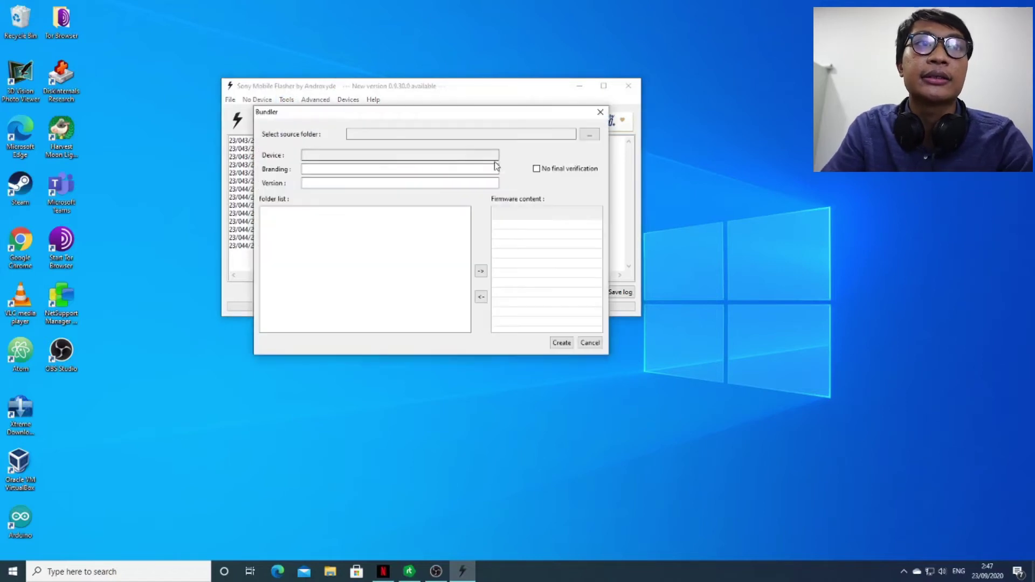
# - Set the bundle's source folder to SO-05G_NTT DoCoMo JP_1297-4710_32.1.E.1.98_R19C inside the .flashTool firmwares folder
pyautogui.click(587, 136)
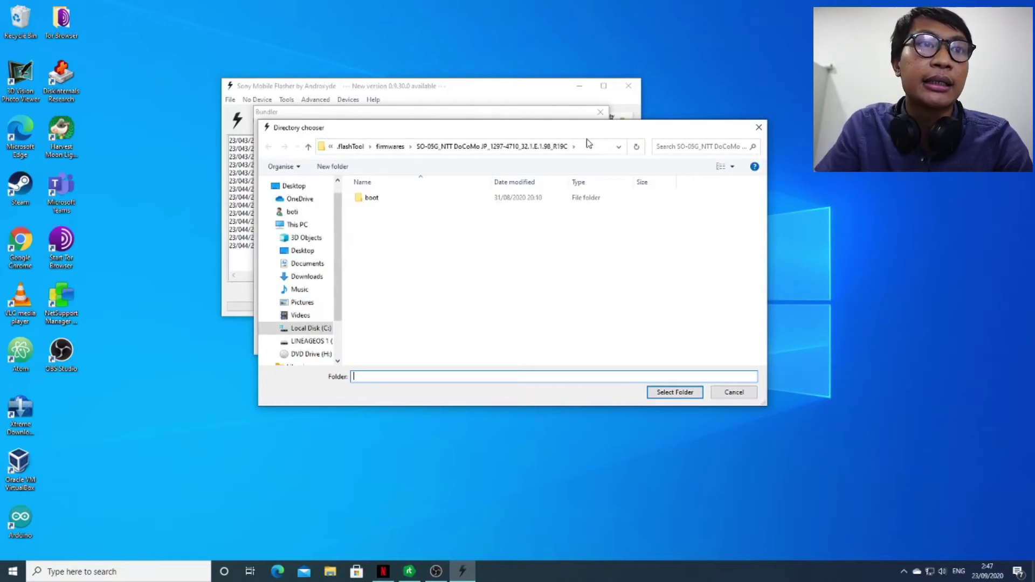
pyautogui.click(310, 212)
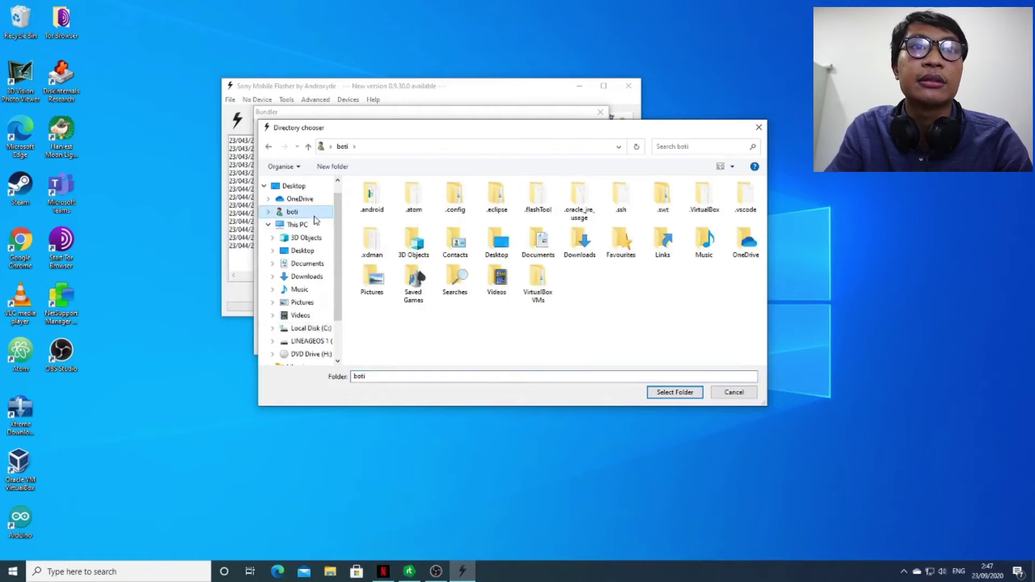
pyautogui.doubleClick(539, 213)
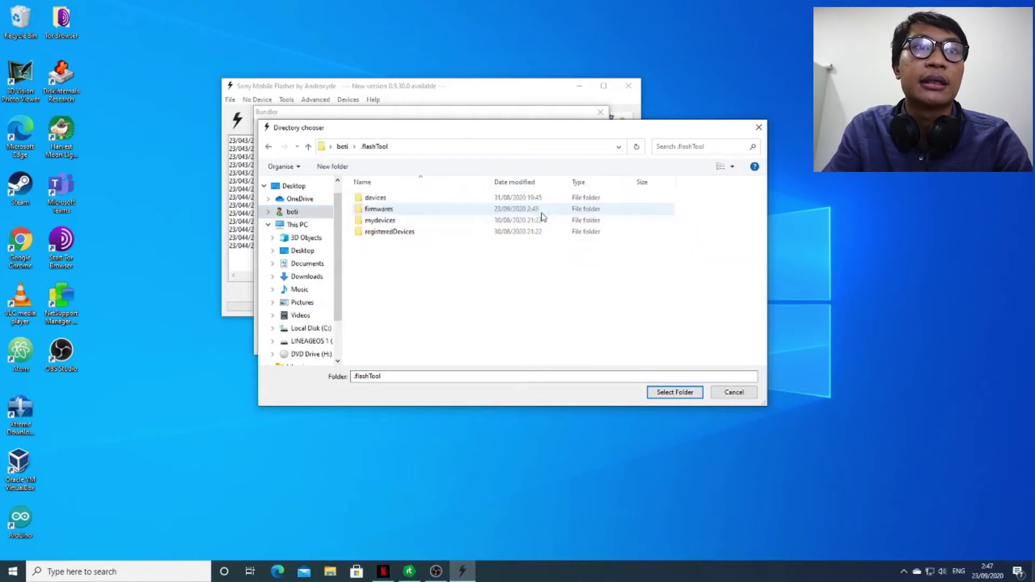
pyautogui.doubleClick(543, 215)
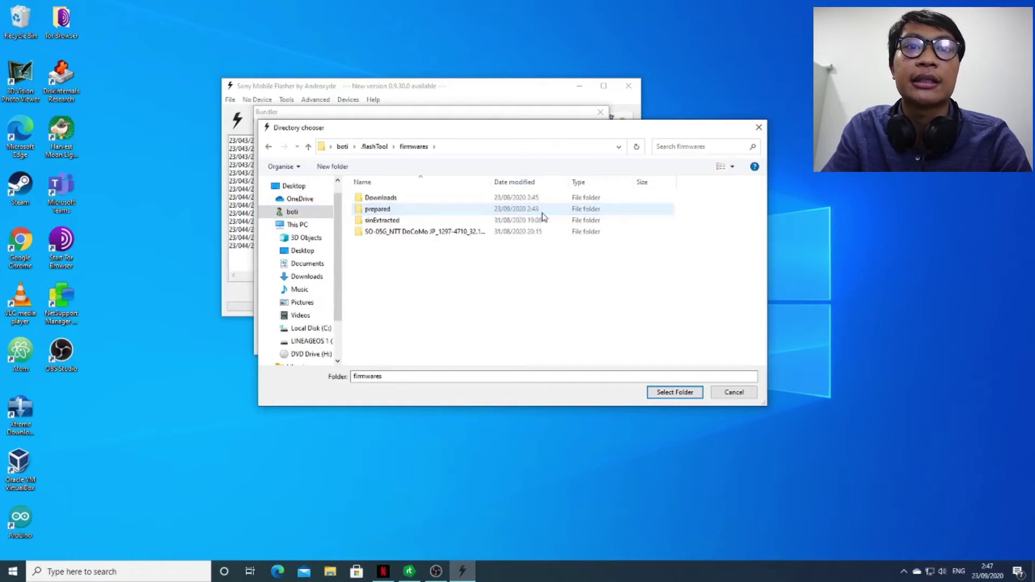
pyautogui.click(492, 233)
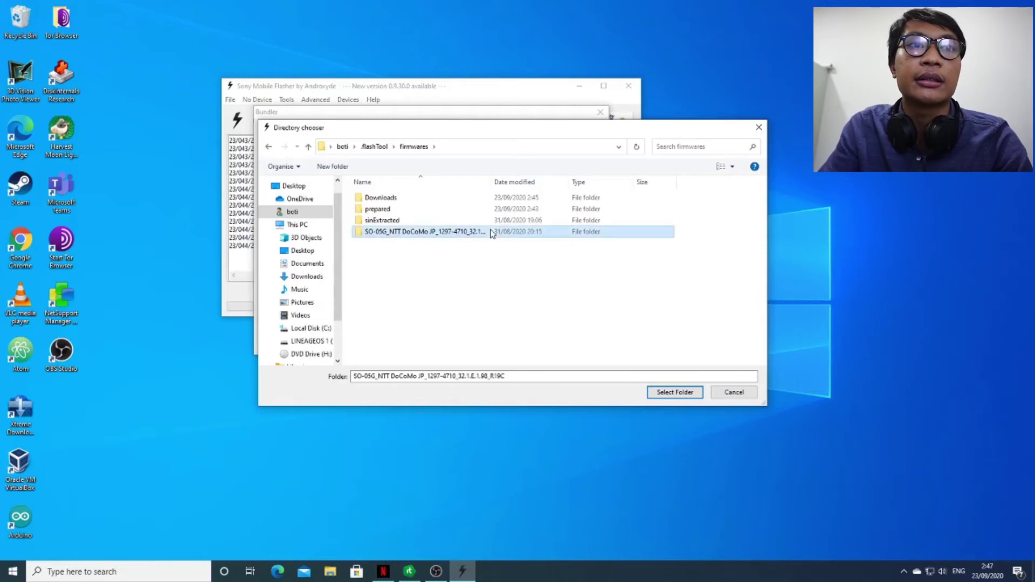
pyautogui.doubleClick(402, 234)
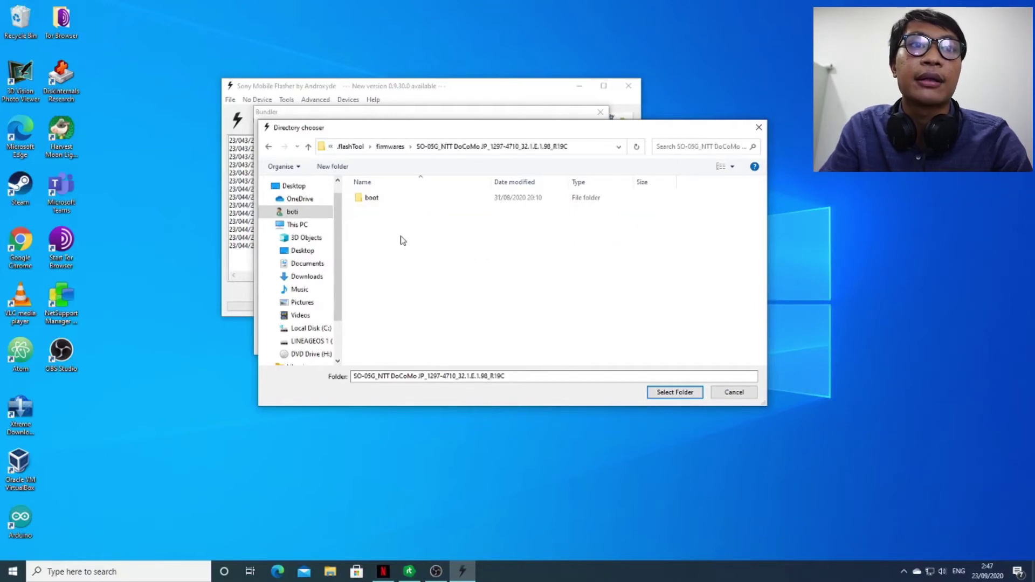
pyautogui.moveTo(612, 133); pyautogui.dragTo(465, 80)
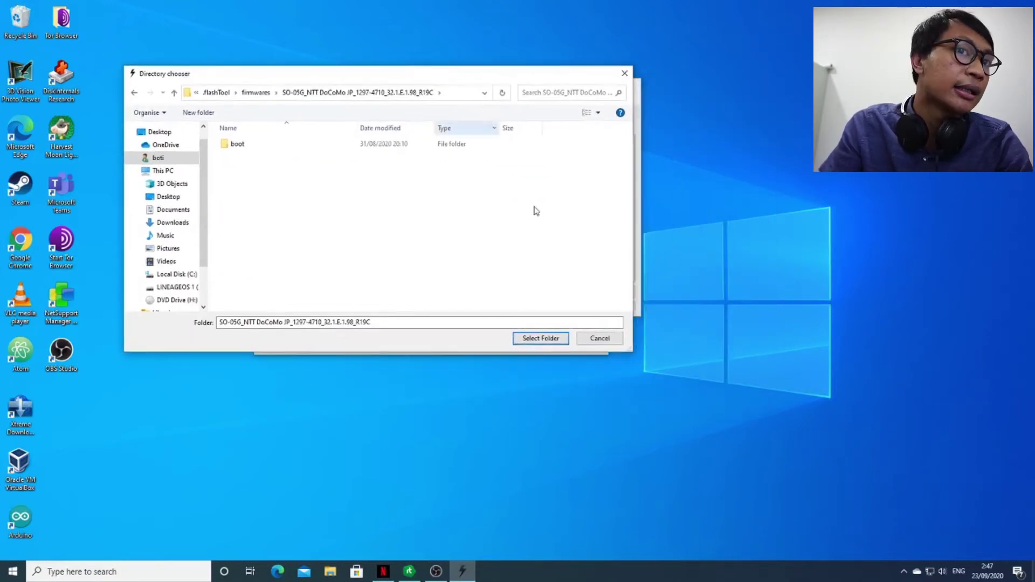
pyautogui.click(551, 339)
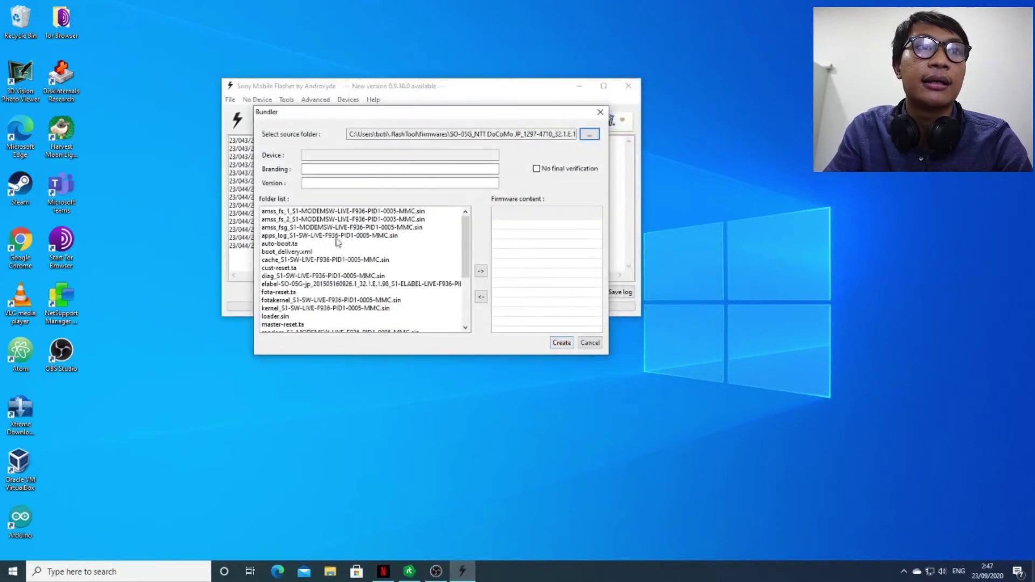
pyautogui.scroll(-4, 324, 233)
pyautogui.scroll(4, 397, 283)
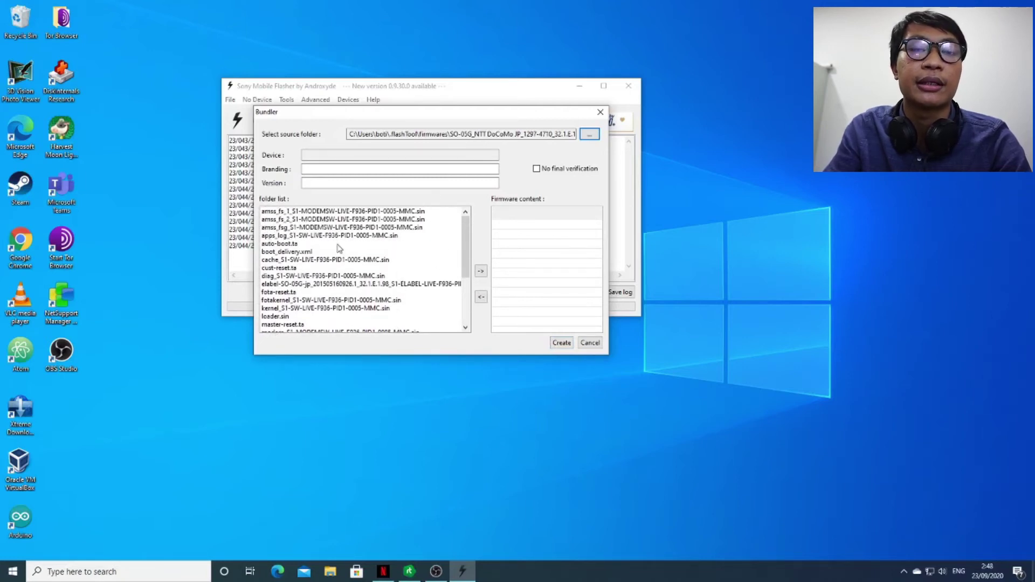
pyautogui.scroll(-1, 441, 254)
pyautogui.scroll(1, 440, 251)
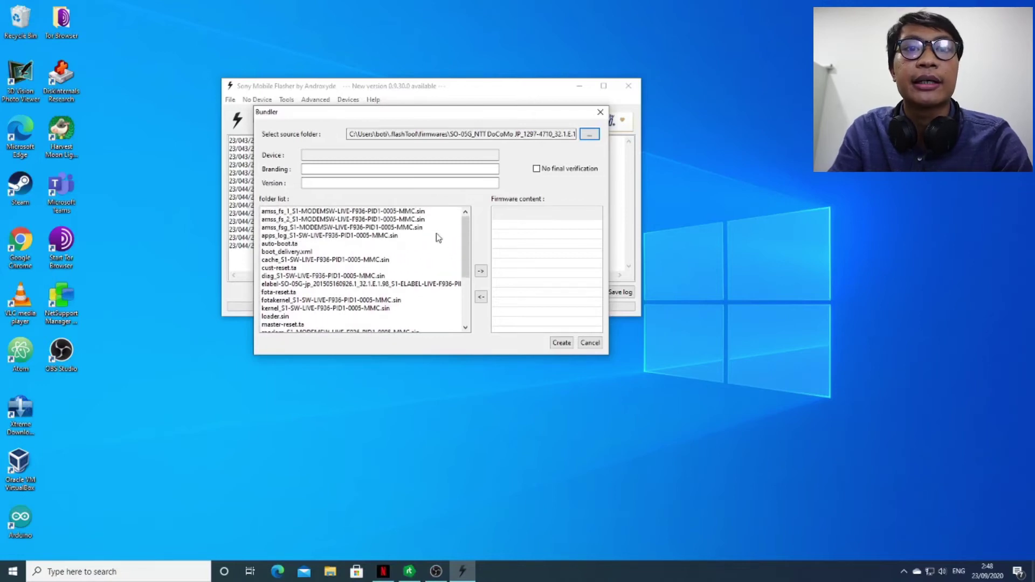
# - Set the bundle's device to Sony Xperia Z4 Tablet with the SO-05G variant
pyautogui.doubleClick(347, 155)
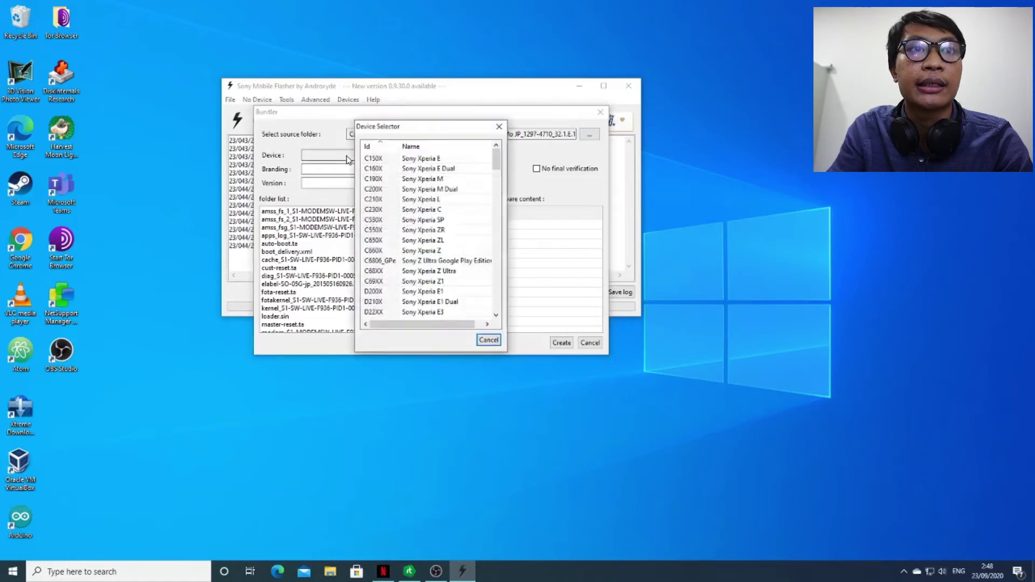
pyautogui.scroll(-10, 399, 193)
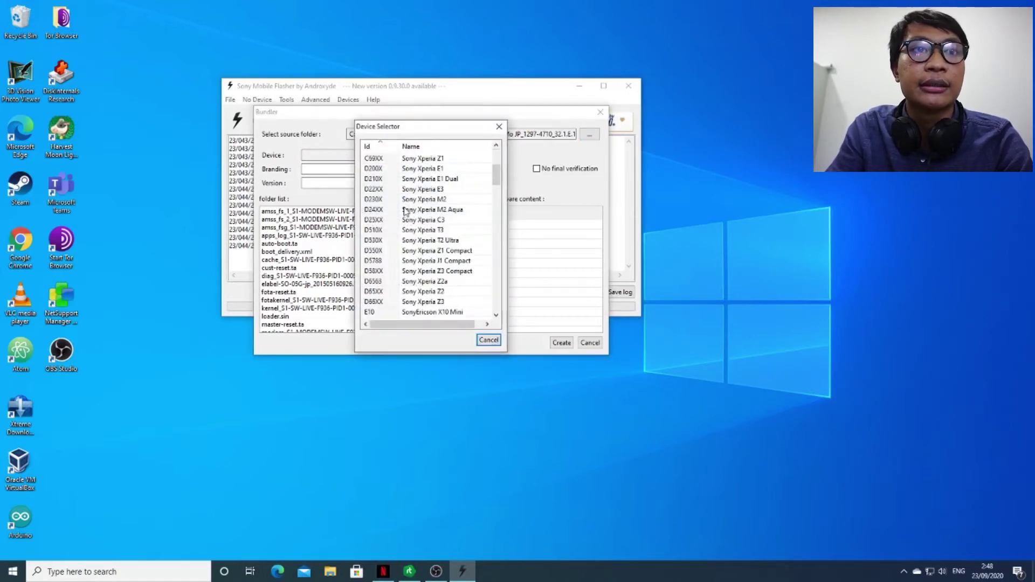
pyautogui.scroll(-10, 406, 212)
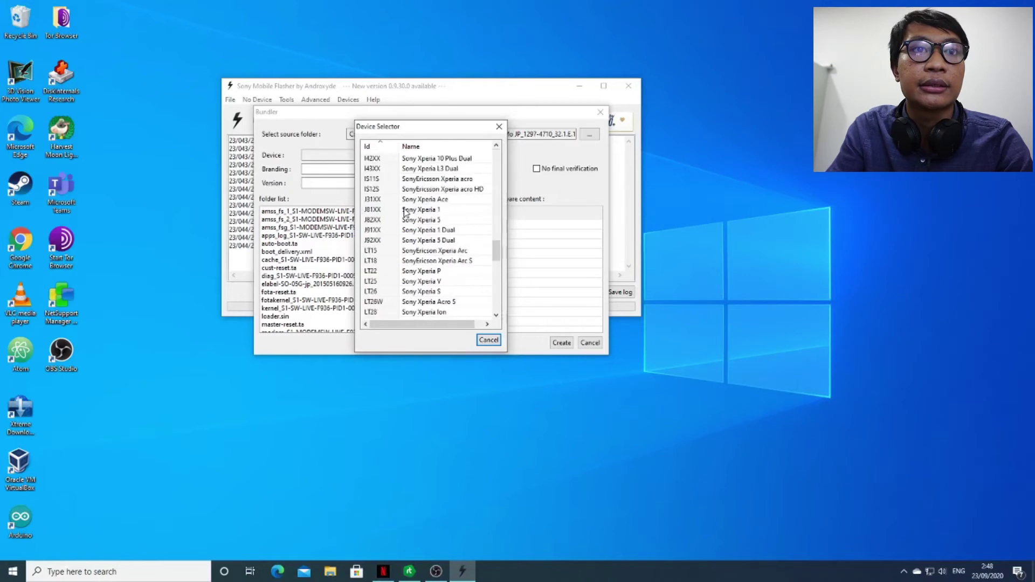
pyautogui.scroll(-5, 405, 212)
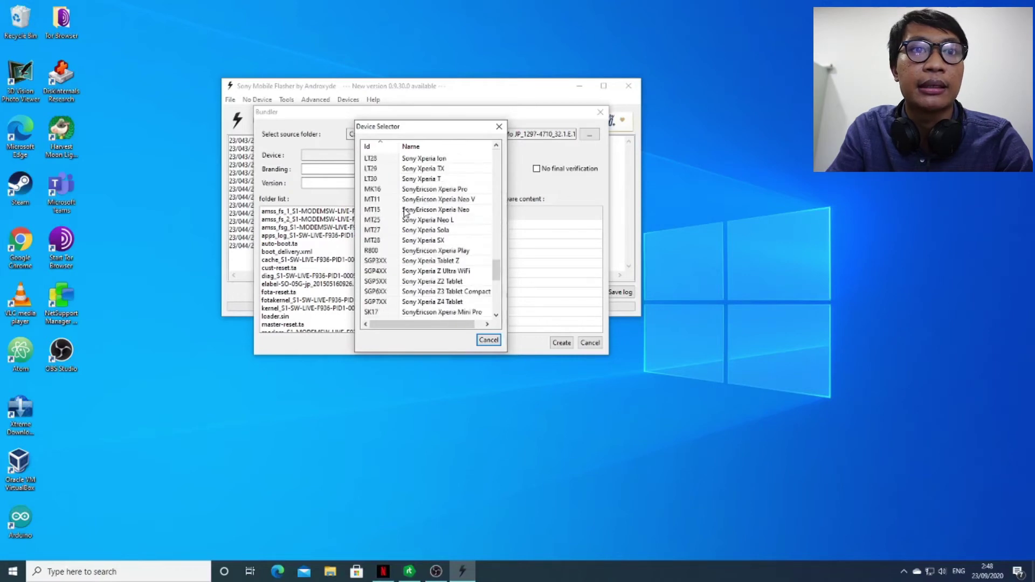
pyautogui.doubleClick(432, 302)
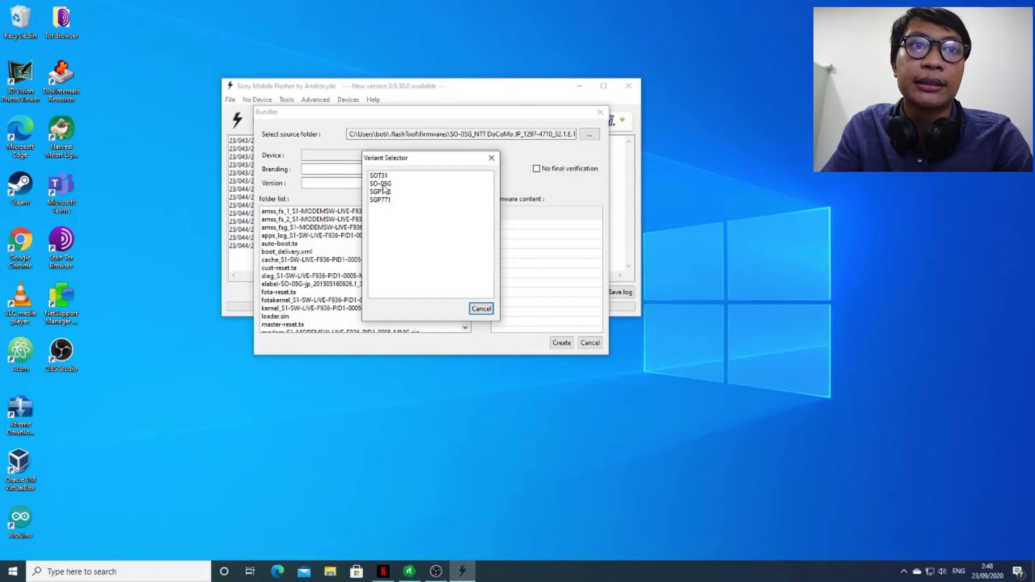
pyautogui.click(389, 185)
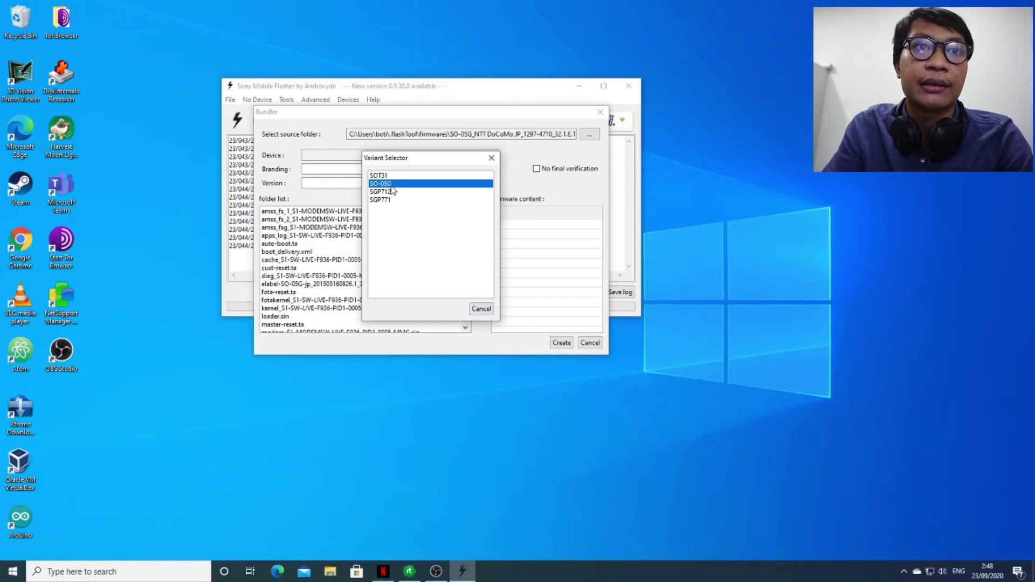
pyautogui.doubleClick(412, 184)
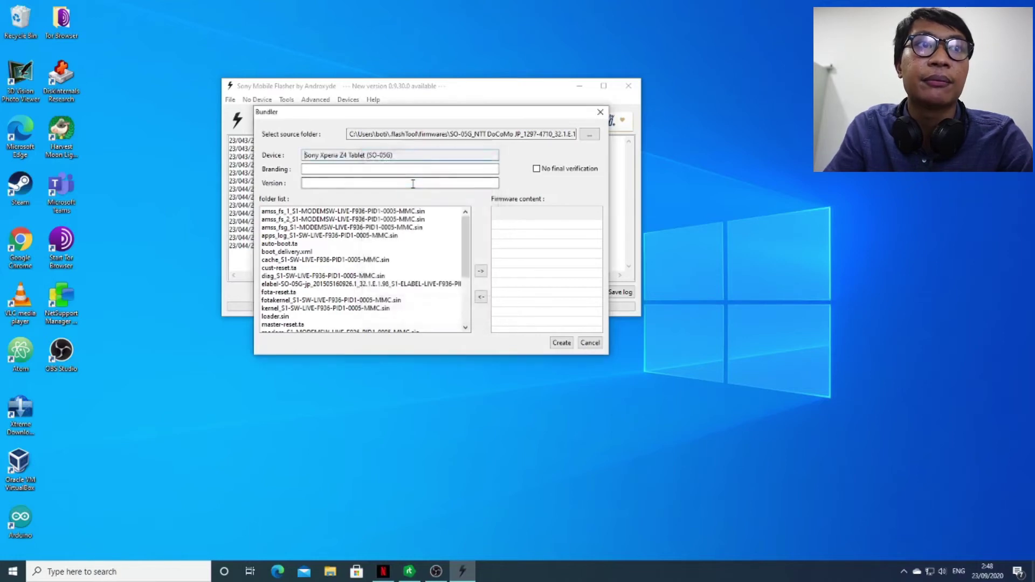
# - Enter "By Bocah TI" as the bundle's branding and "V.1" as its version
pyautogui.click(390, 170)
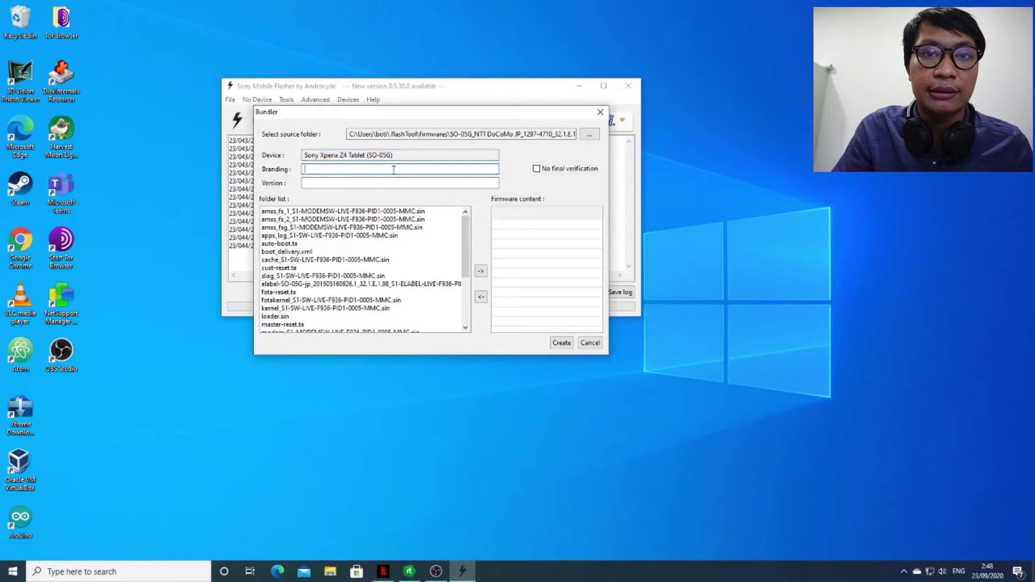
pyautogui.write('By Bot')
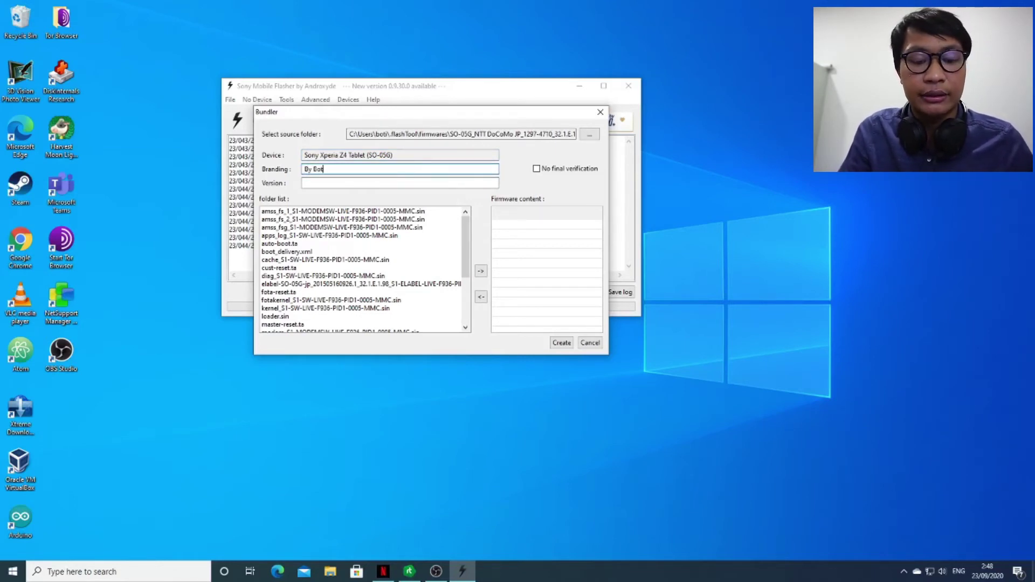
pyautogui.press('BackSpace')
pyautogui.write('c')
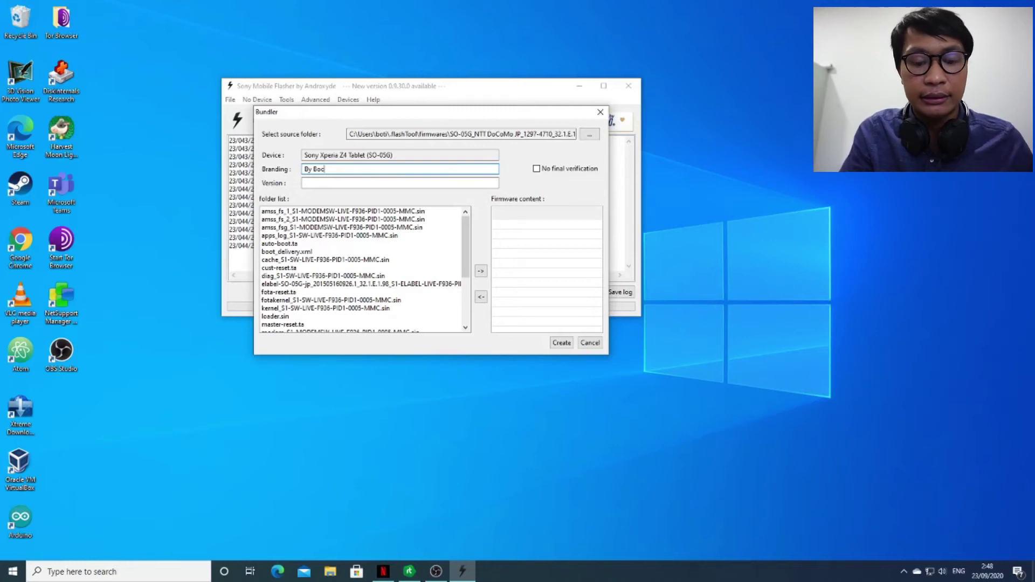
pyautogui.write('ah Ti')
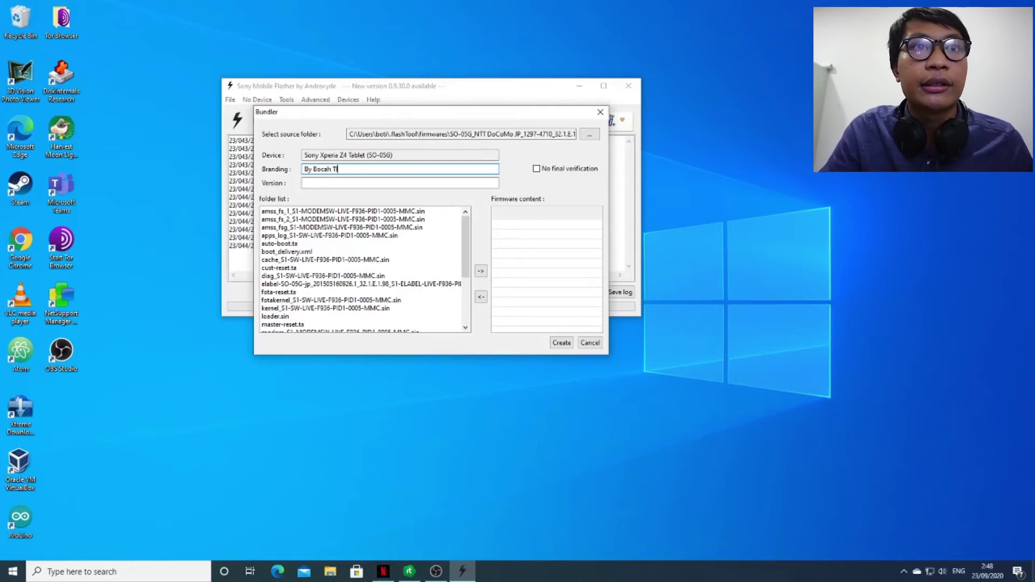
pyautogui.click(448, 184)
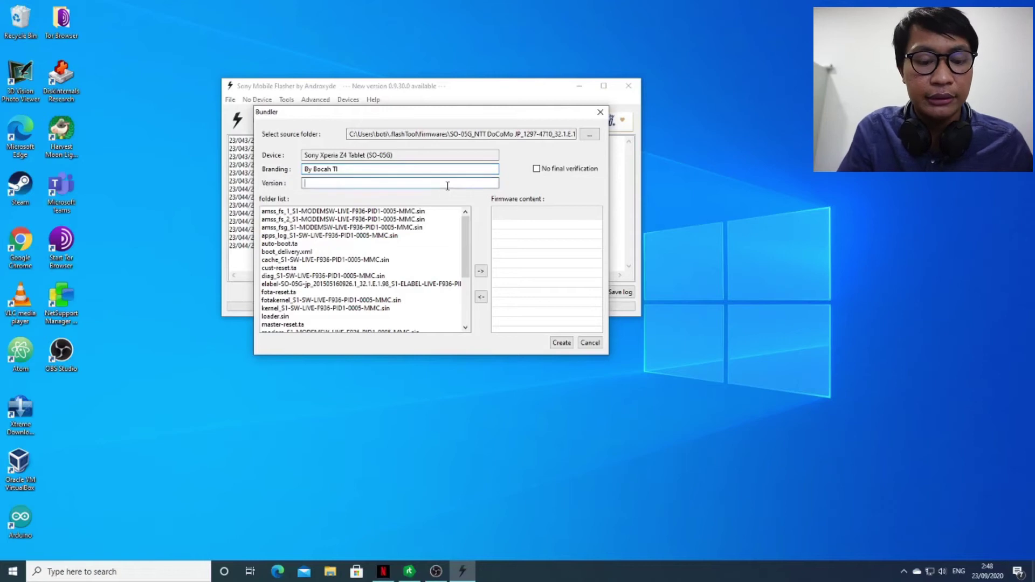
pyautogui.write('V1')
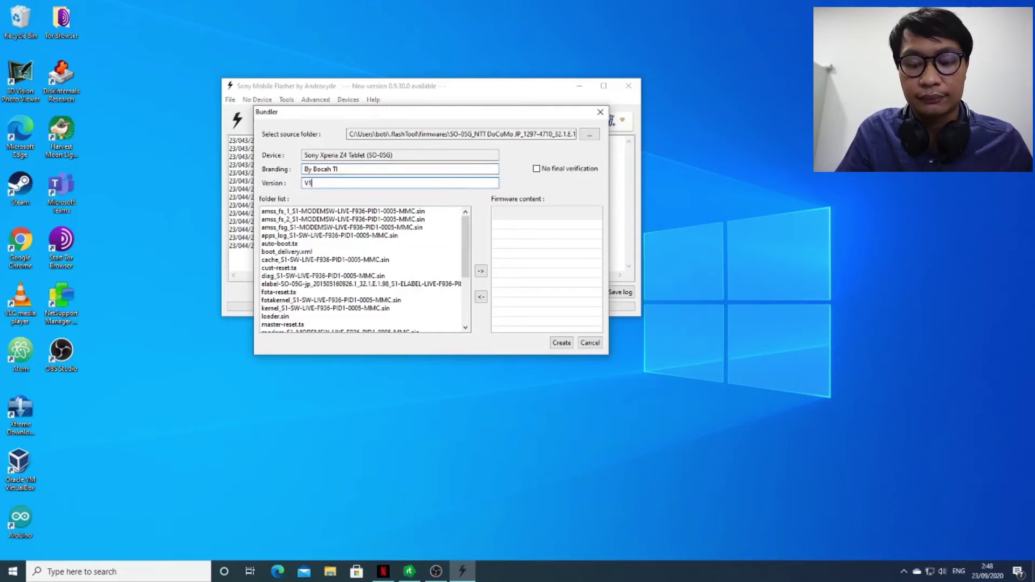
pyautogui.write('.1')
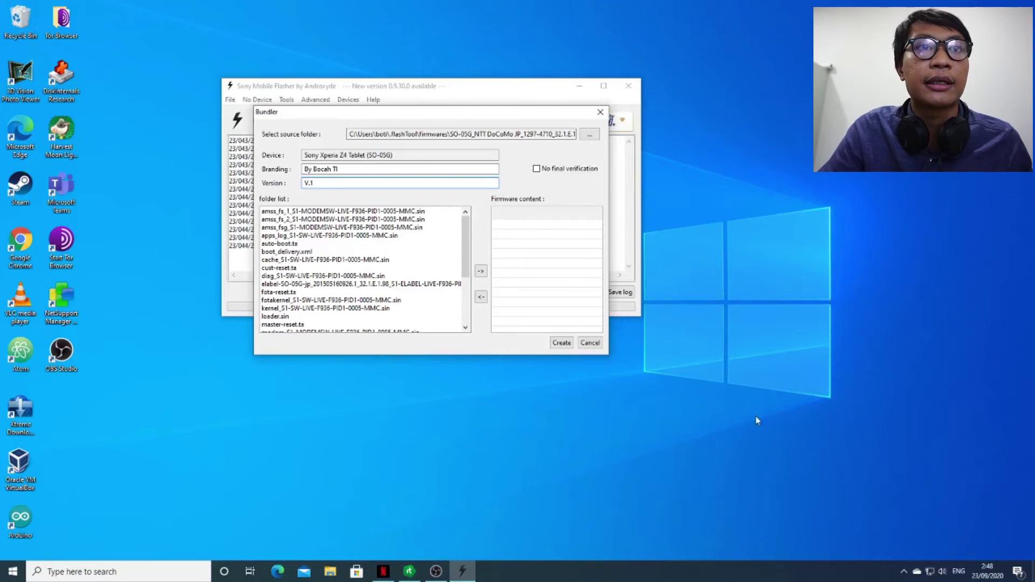
# - Add every file in the source folder list, from amss_fs_1 through userdata, to the bundle's firmware content
pyautogui.click(380, 211)
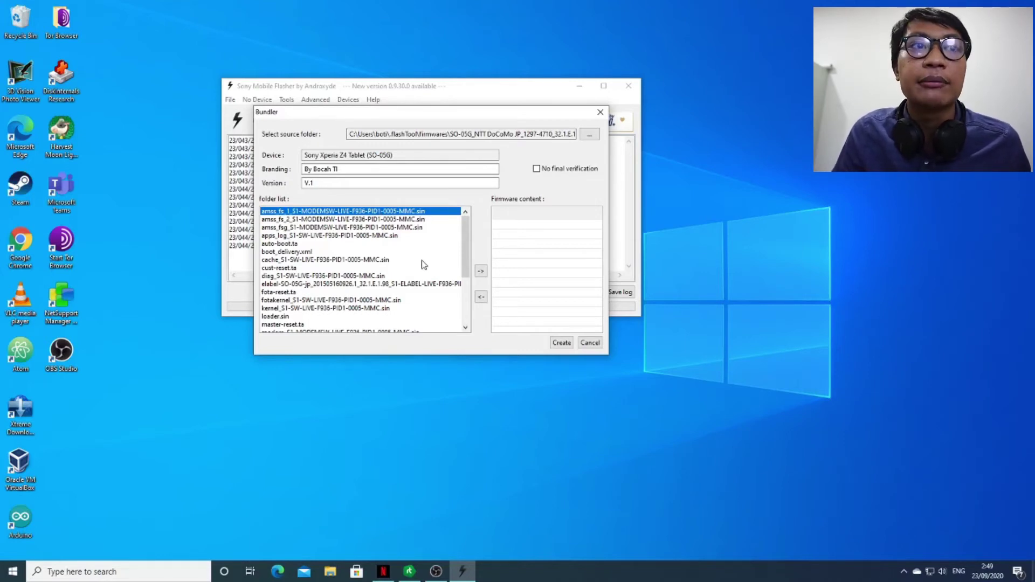
pyautogui.hotkey('shift', 'Down')
pyautogui.hotkey('shift', 'Down')
pyautogui.hotkey('shift', 'Down')
pyautogui.hotkey('shift', 'Down')
pyautogui.hotkey('shift', 'Down')
pyautogui.hotkey('shift', 'Down')
pyautogui.hotkey('shift', 'Down')
pyautogui.hotkey('shift', 'Down')
pyautogui.hotkey('shift', 'Down')
pyautogui.hotkey('shift', 'Down')
pyautogui.hotkey('shift', 'Down')
pyautogui.hotkey('shift', 'Down')
pyautogui.hotkey('shift', 'Down')
pyautogui.hotkey('shift', 'Down')
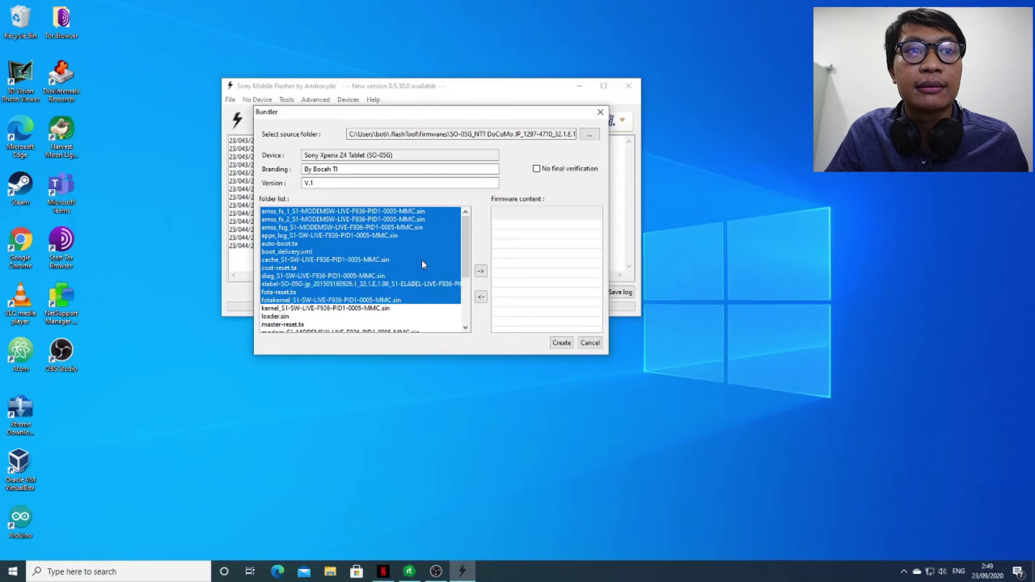
pyautogui.hotkey('shift', 'Down')
pyautogui.hotkey('shift', 'Down')
pyautogui.hotkey('shift', 'Down')
pyautogui.hotkey('shift', 'Down')
pyautogui.hotkey('shift', 'Down')
pyautogui.hotkey('shift', 'Down')
pyautogui.hotkey('shift', 'Down')
pyautogui.hotkey('shift', 'Down')
pyautogui.hotkey('shift', 'Down')
pyautogui.hotkey('shift', 'Down')
pyautogui.hotkey('shift', 'Down')
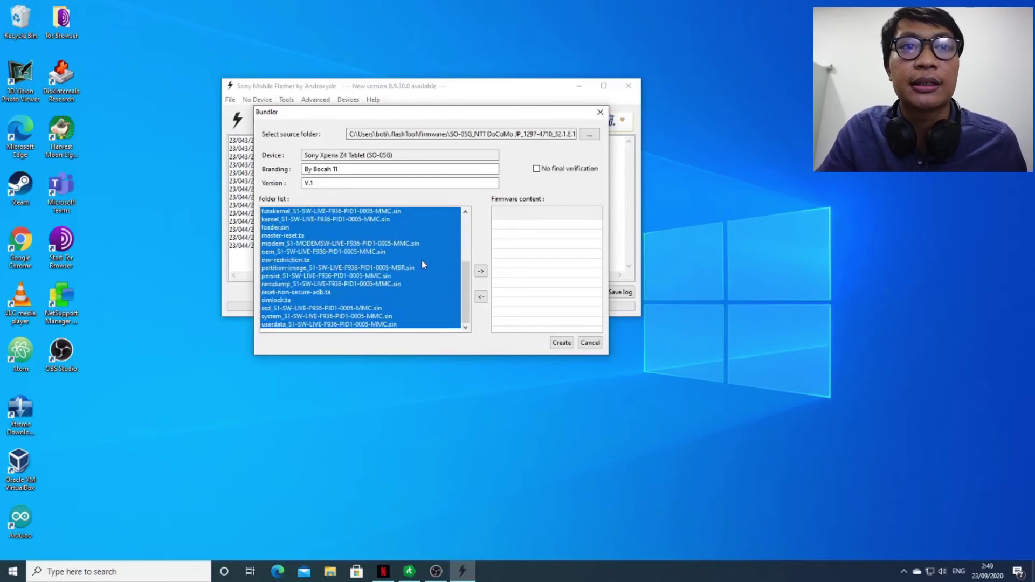
pyautogui.click(481, 272)
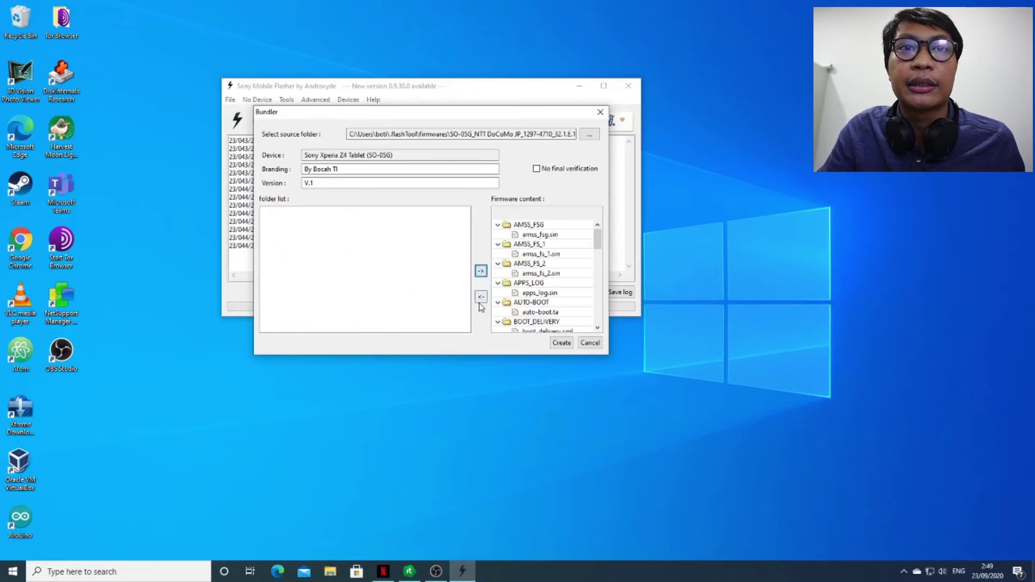
# - Take system.sin out of the firmware content and add it back again
pyautogui.scroll(-10, 561, 246)
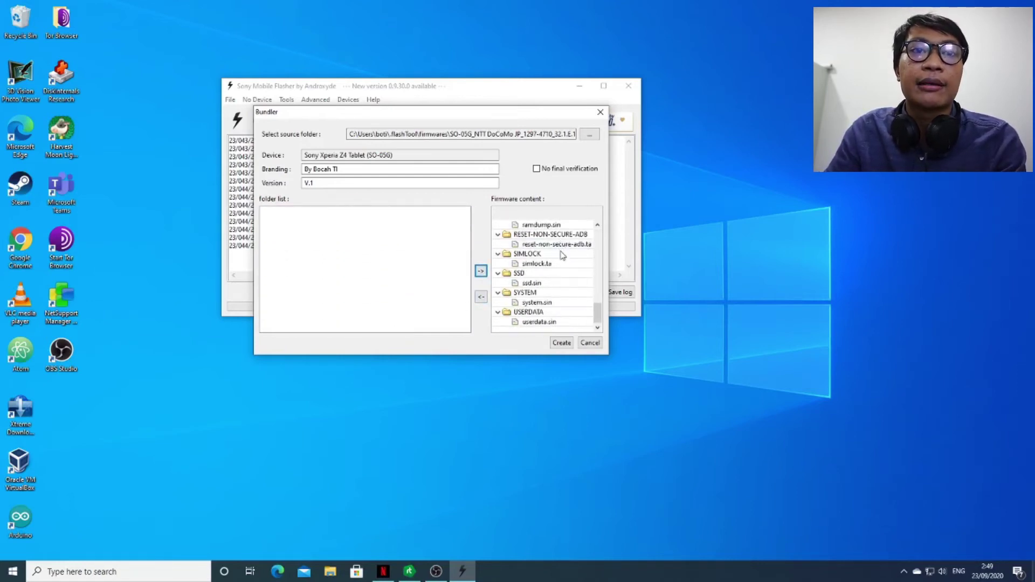
pyautogui.scroll(3, 580, 284)
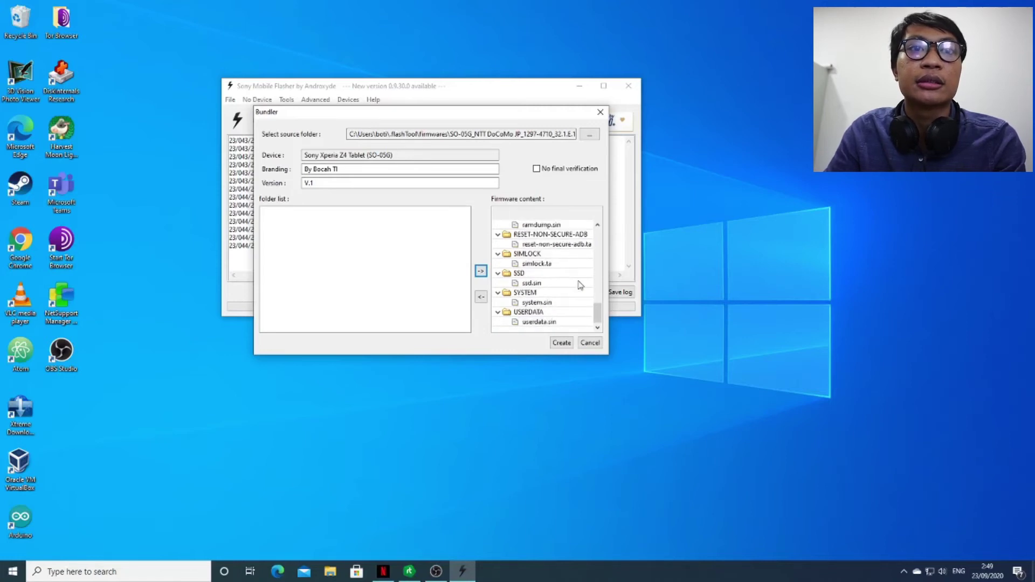
pyautogui.scroll(-3, 580, 285)
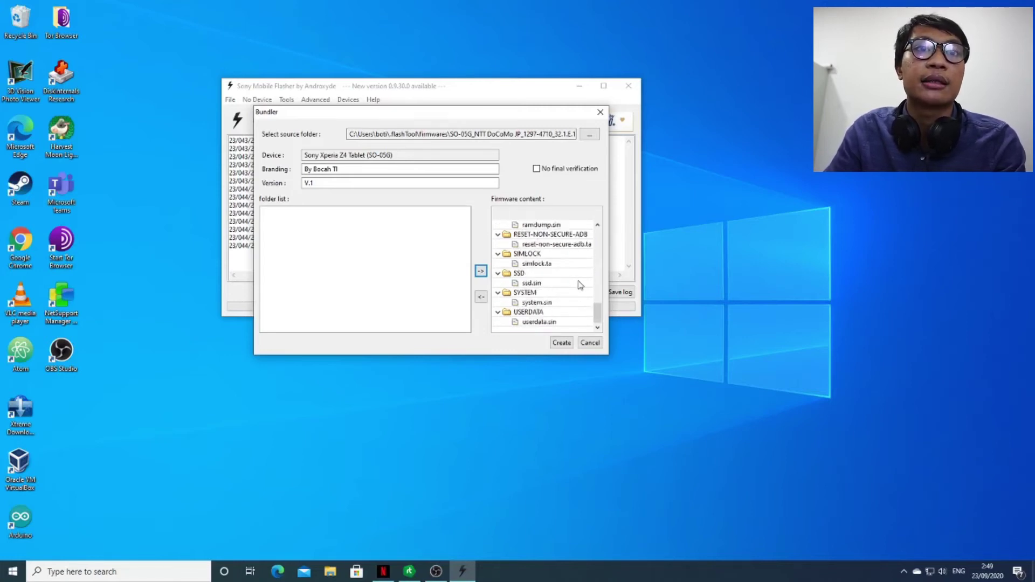
pyautogui.click(532, 303)
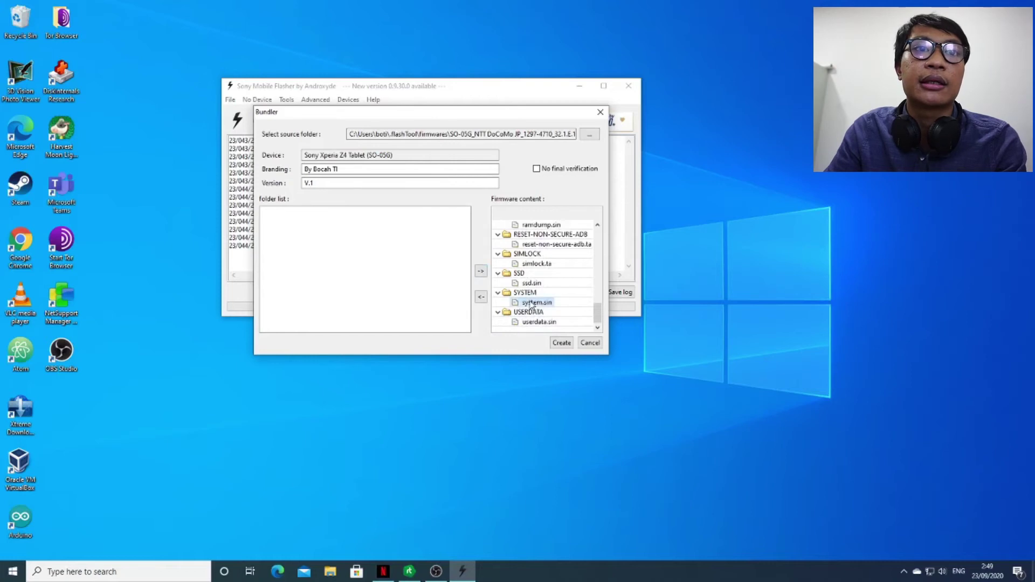
pyautogui.click(481, 299)
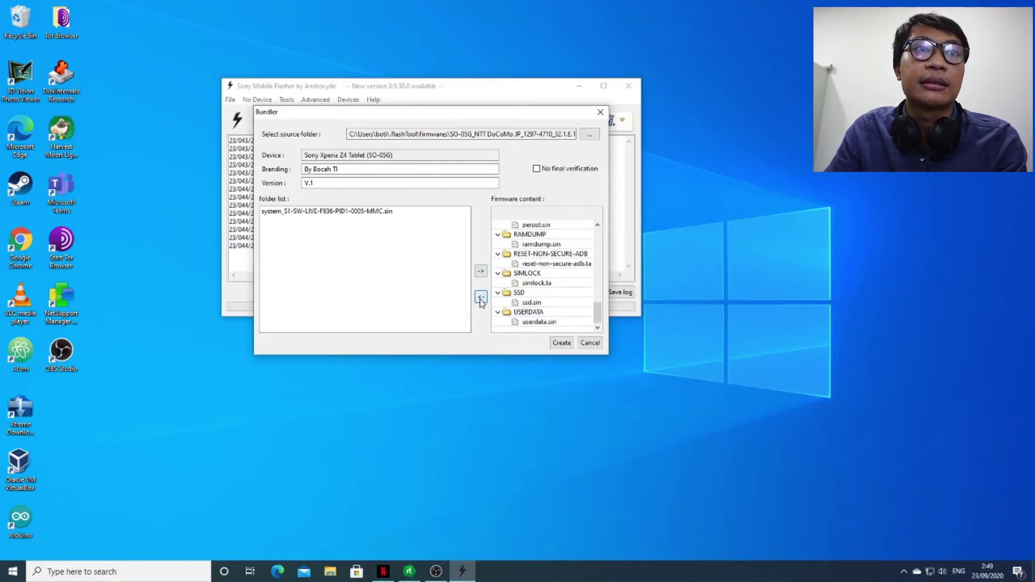
pyautogui.click(344, 212)
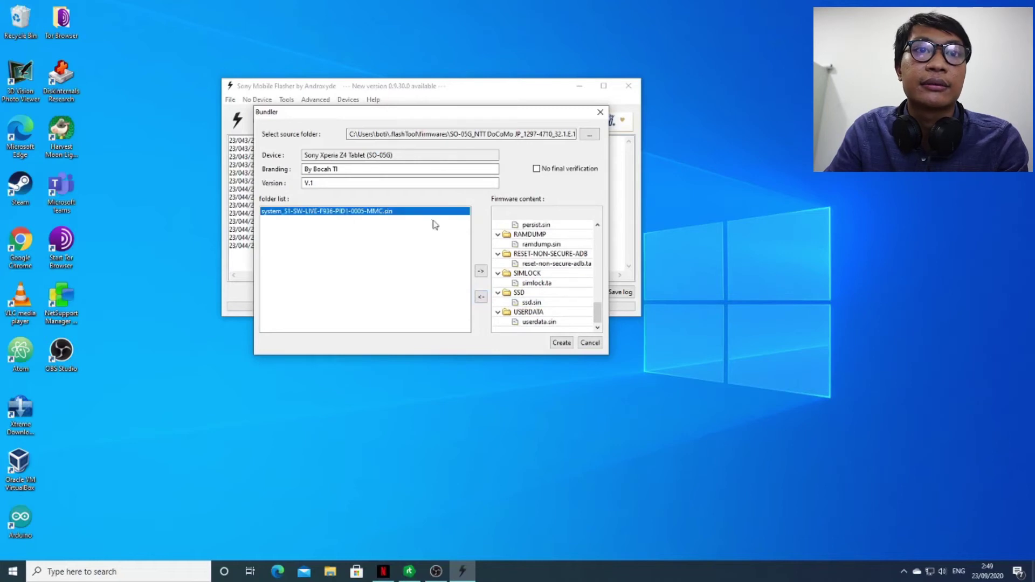
pyautogui.click(481, 271)
pyautogui.scroll(-10, 525, 318)
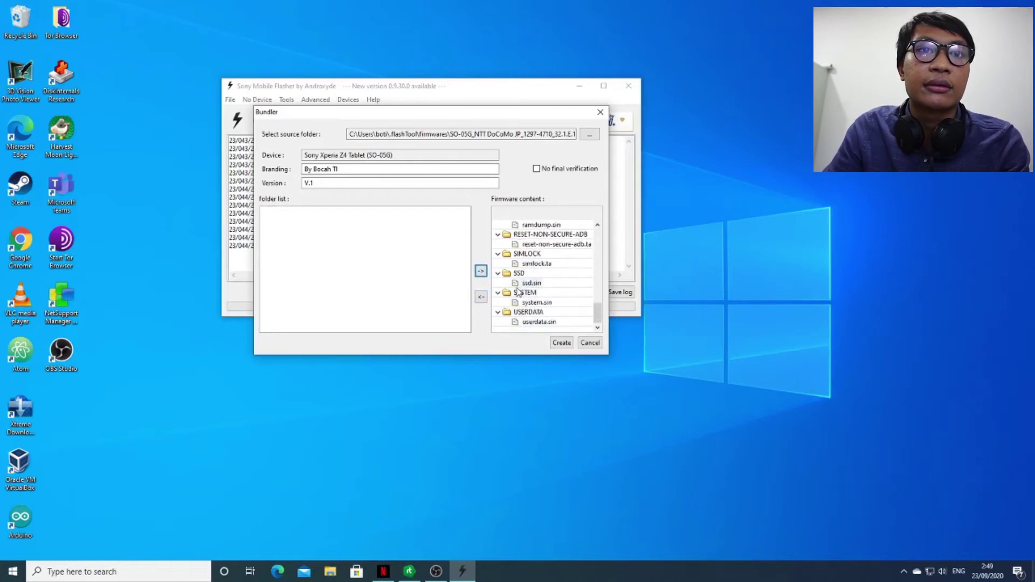
# - Remove simlock.ta from the firmware content and create the firmware bundle
pyautogui.click(527, 268)
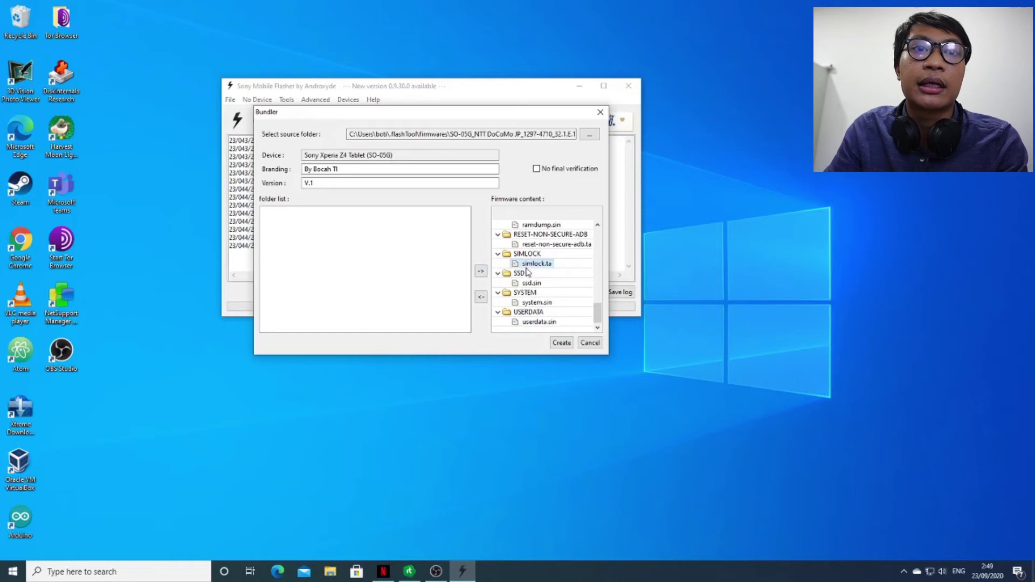
pyautogui.click(481, 298)
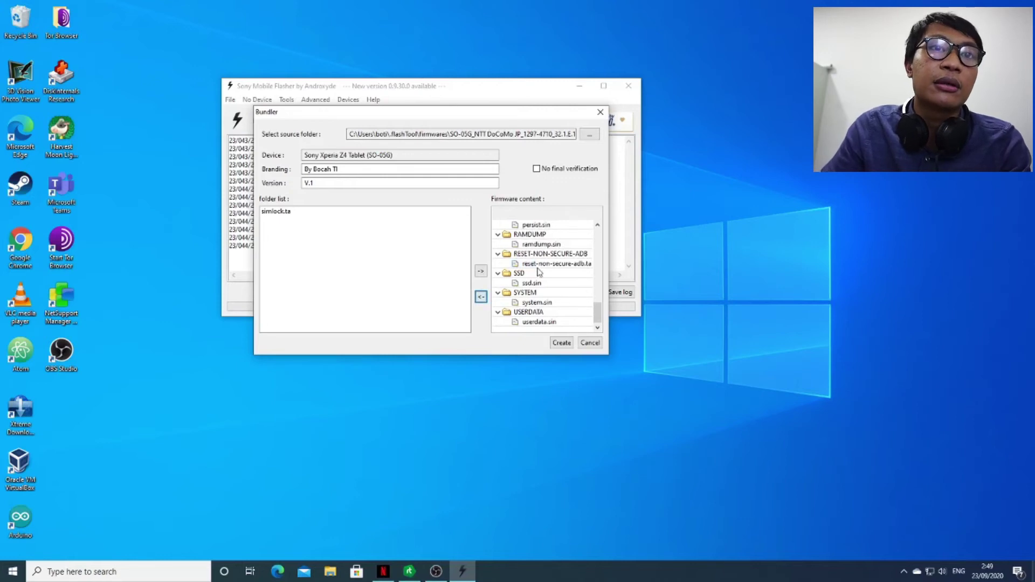
pyautogui.scroll(5, 558, 285)
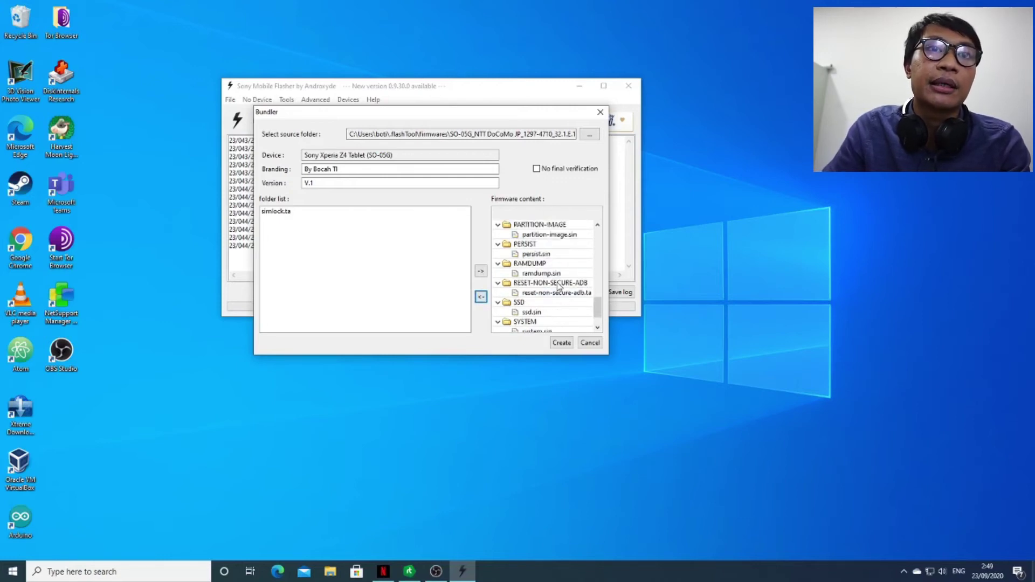
pyautogui.scroll(5, 558, 286)
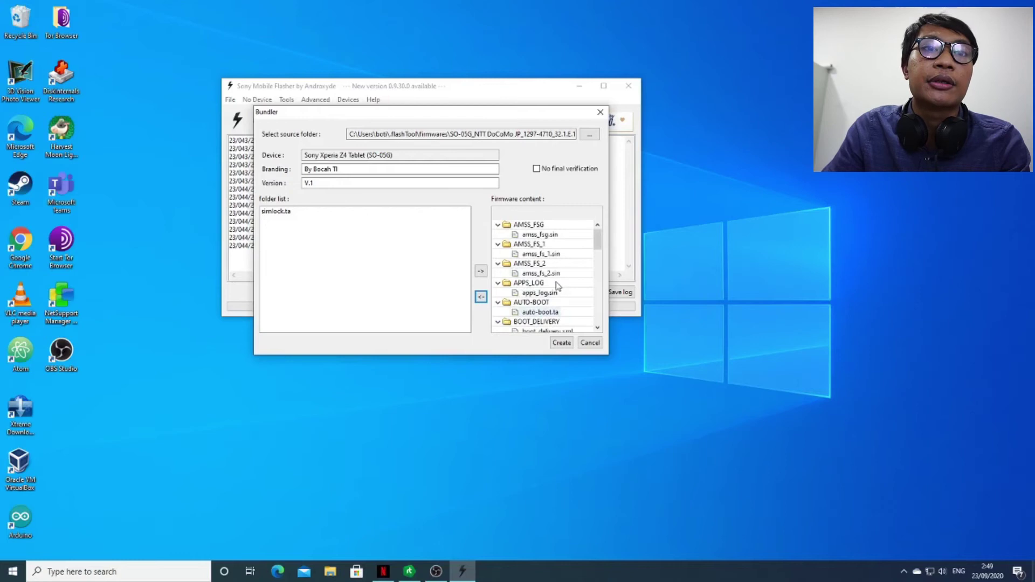
pyautogui.scroll(-10, 558, 286)
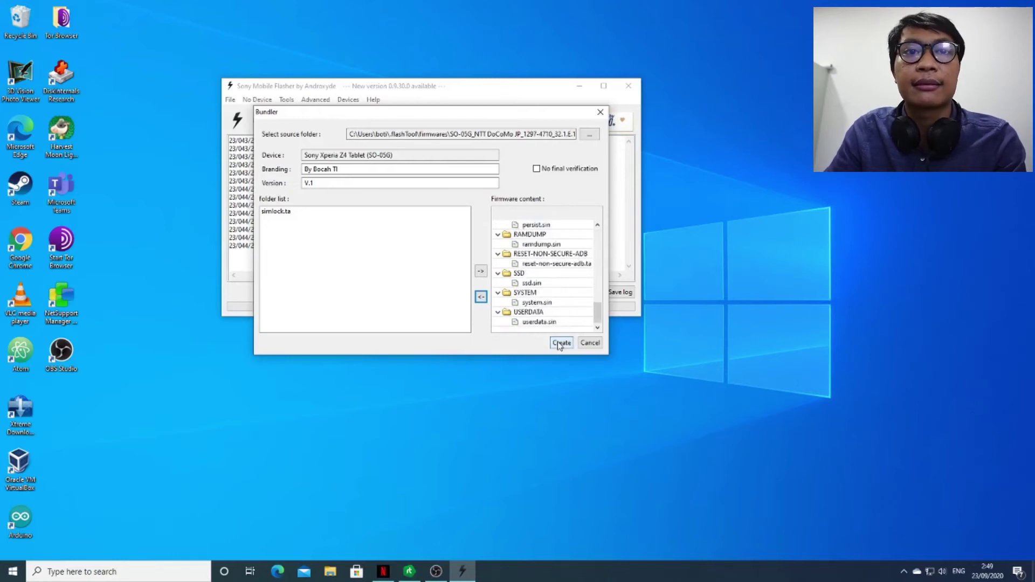
pyautogui.click(559, 345)
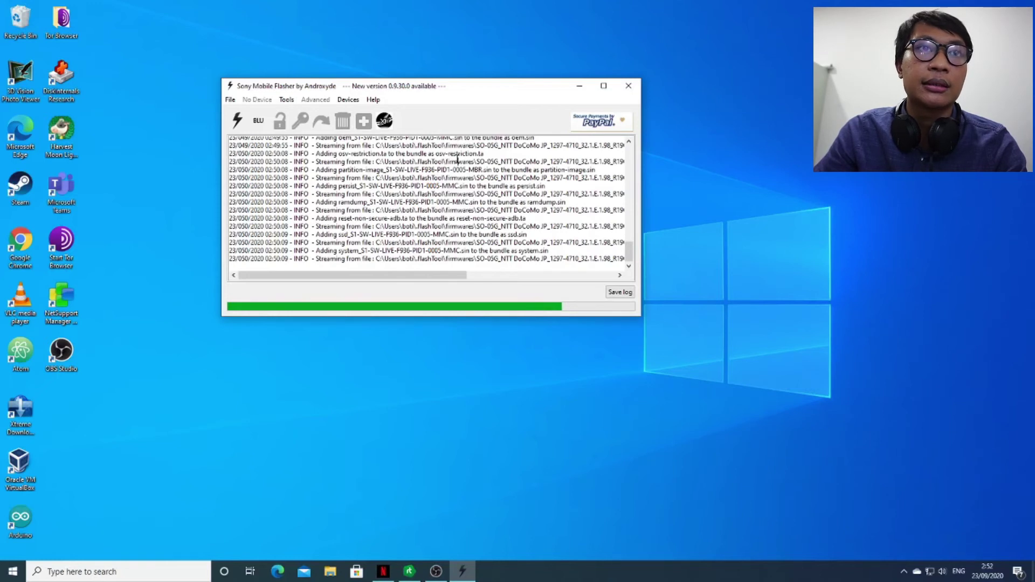
# - Examine the log for the files being added and for the progress and completion of the bundle creation
pyautogui.moveTo(384, 89); pyautogui.dragTo(343, 117)
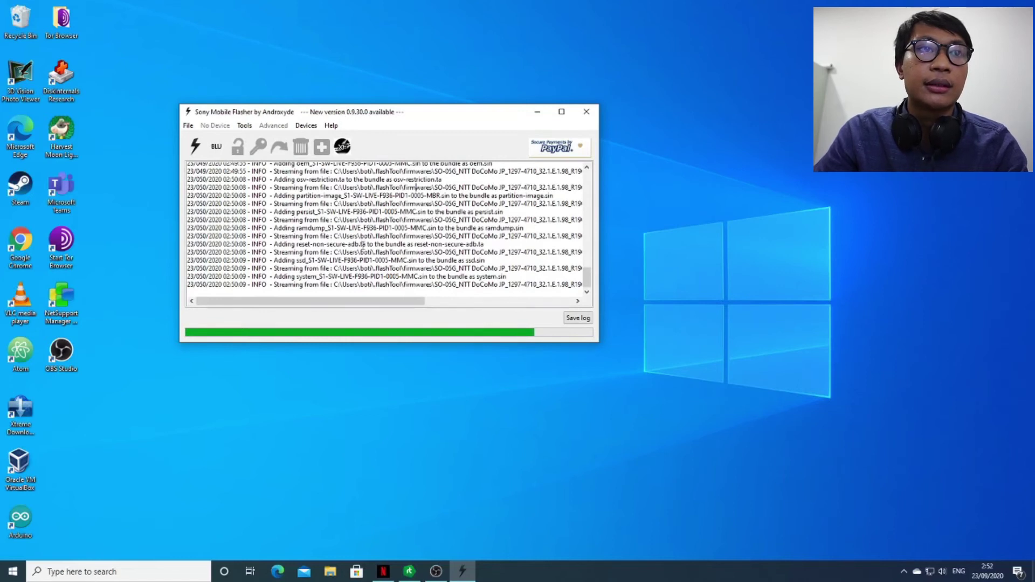
pyautogui.scroll(3, 360, 244)
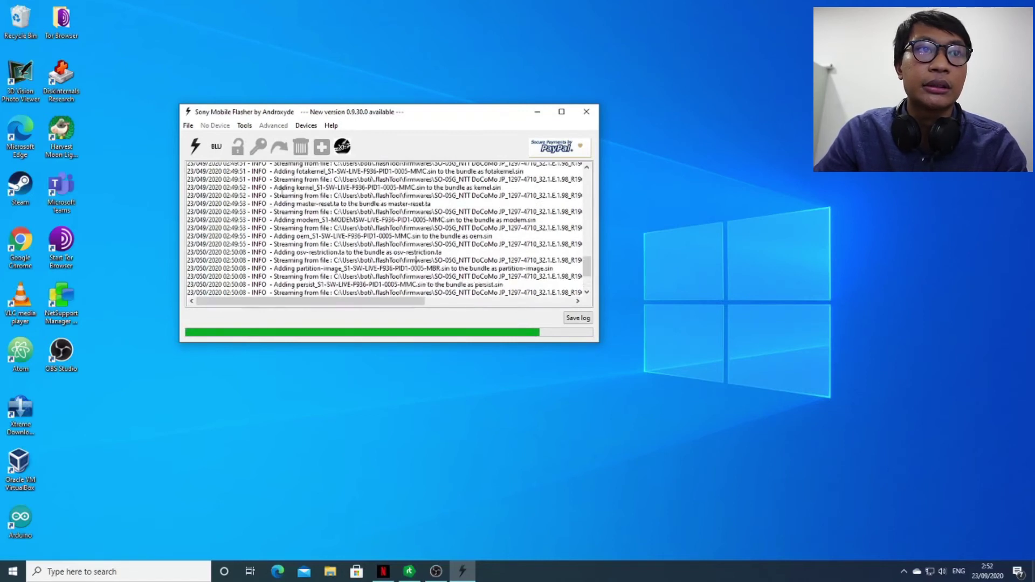
pyautogui.moveTo(272, 186); pyautogui.dragTo(324, 229)
pyautogui.tripleClick(328, 203)
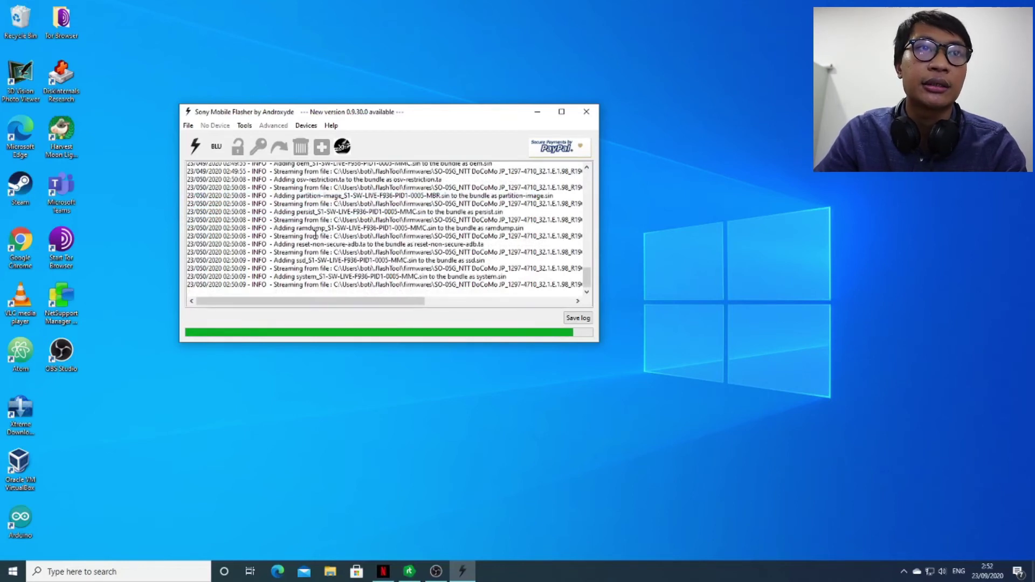
pyautogui.moveTo(344, 115); pyautogui.dragTo(273, 72)
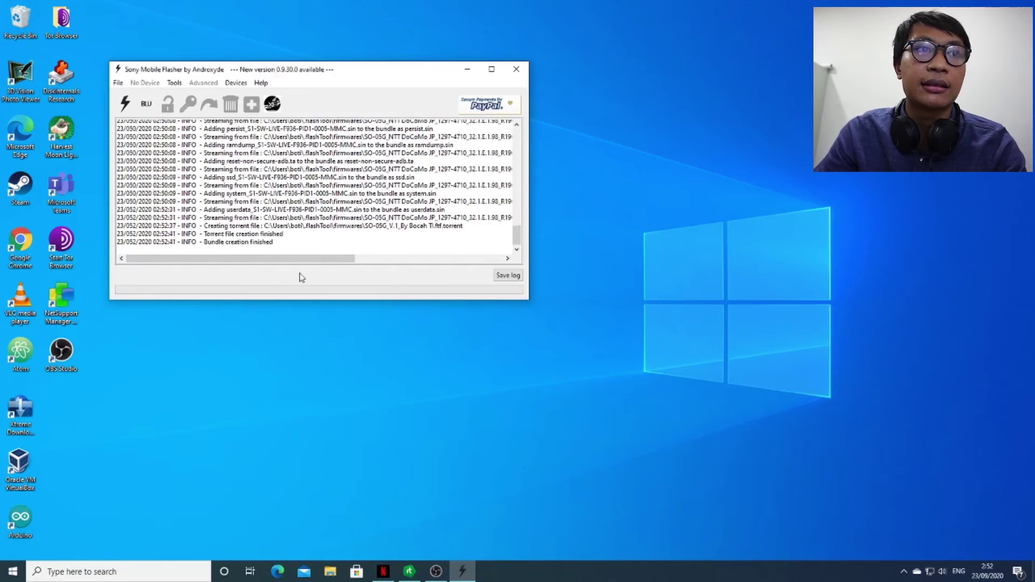
pyautogui.moveTo(205, 226); pyautogui.dragTo(471, 220)
pyautogui.click(436, 239)
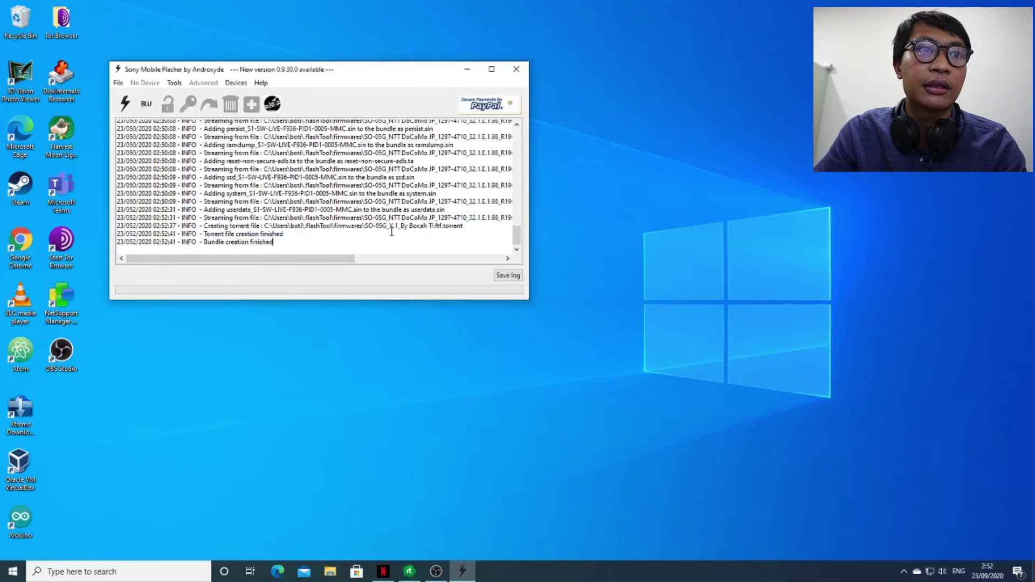
pyautogui.tripleClick(259, 242)
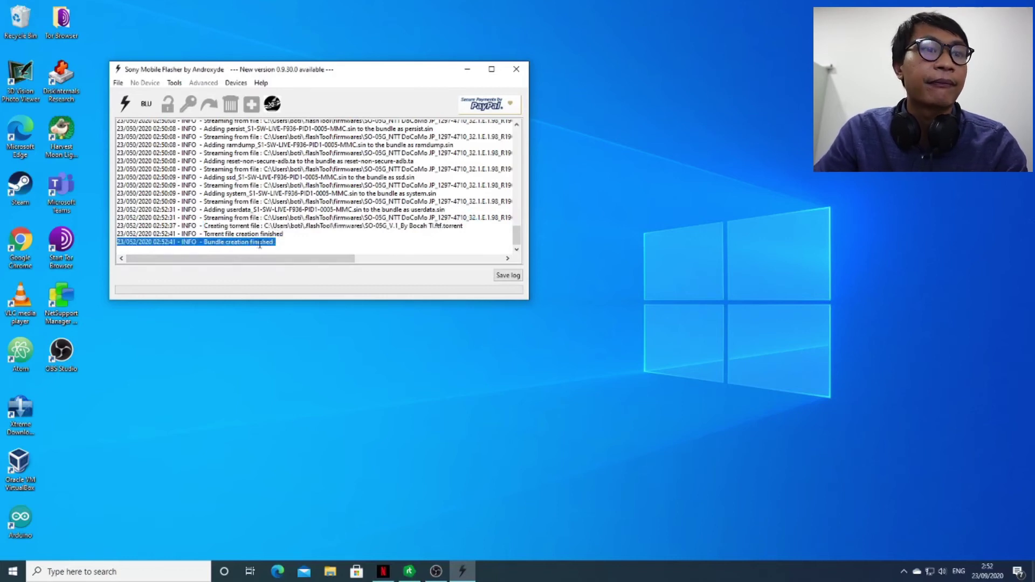
# - Switch to File Explorer and locate SO-05G_V.1_By Bocah TI.ftf in the firmwares folder inside .flashTool of the user's home folder
pyautogui.click(330, 572)
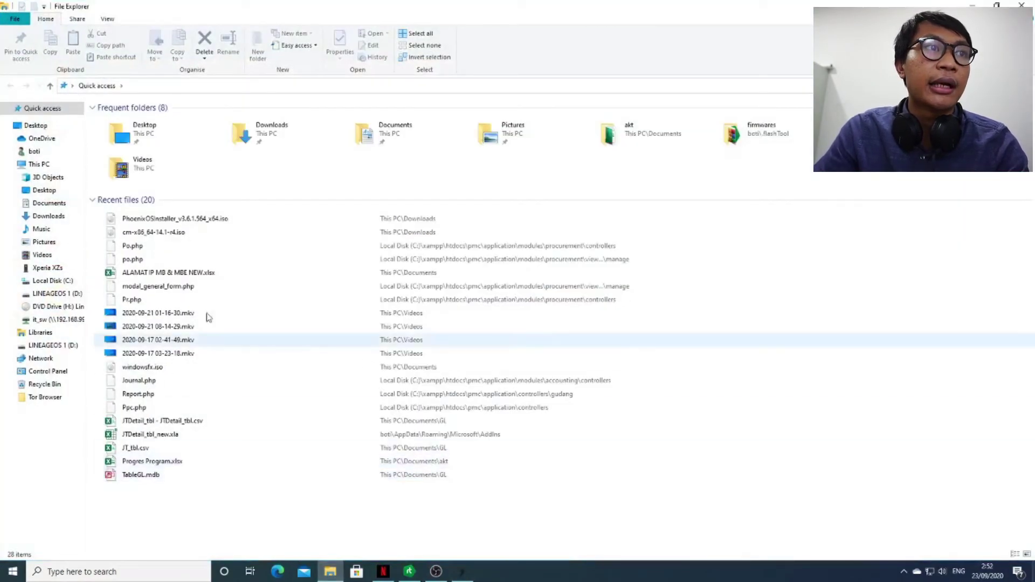
pyautogui.click(46, 203)
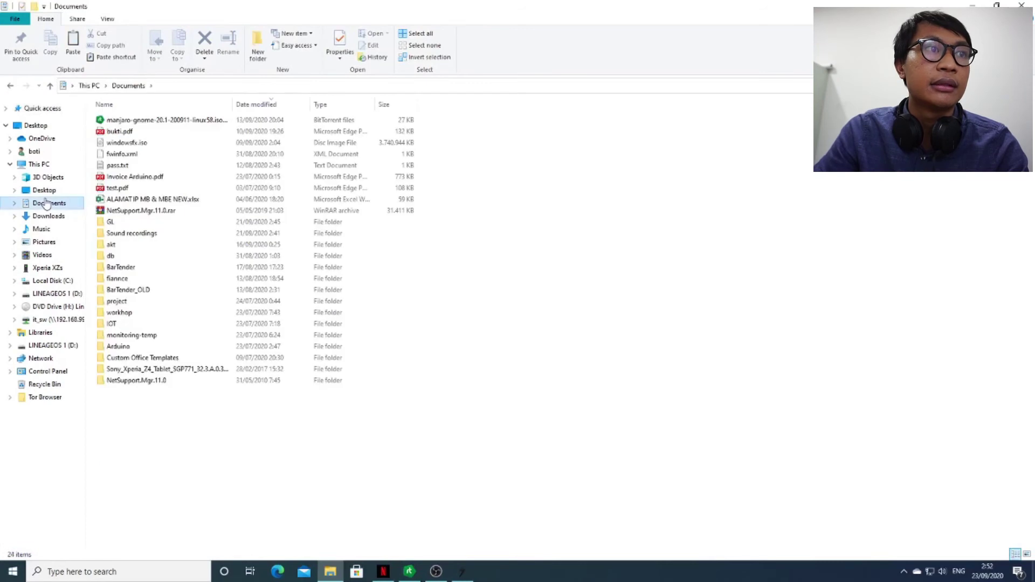
pyautogui.click(45, 153)
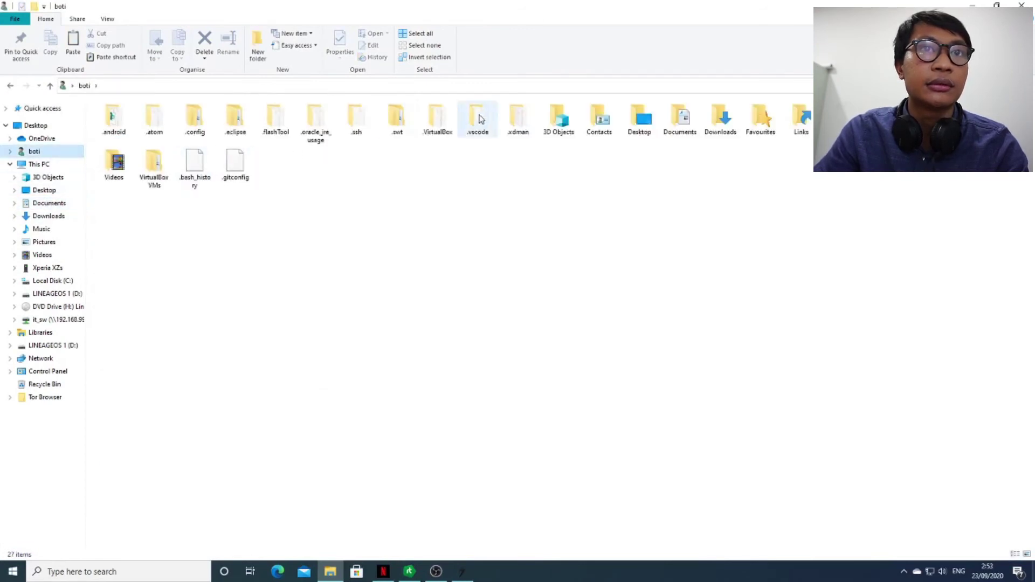
pyautogui.click(267, 118)
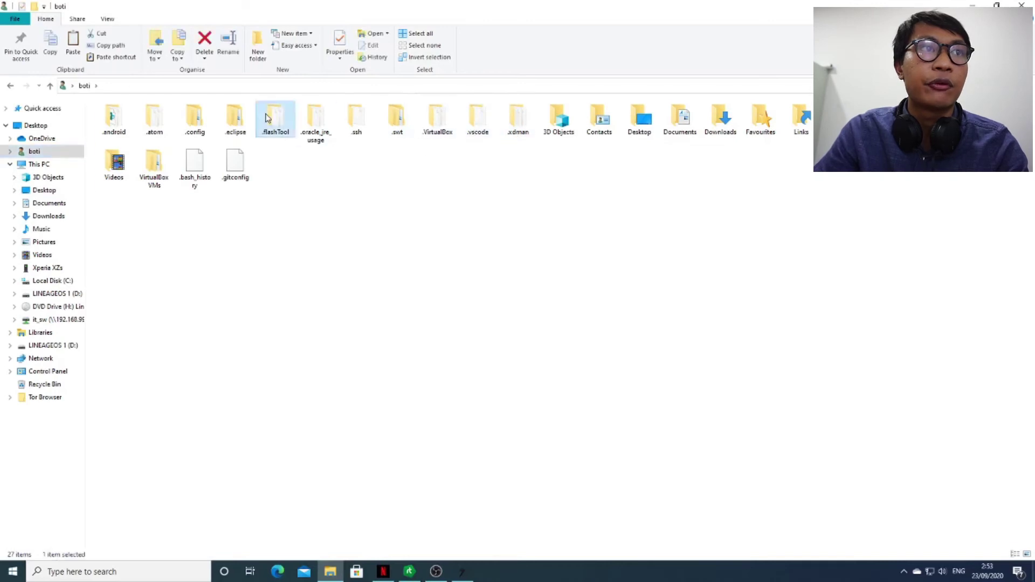
pyautogui.doubleClick(267, 118)
pyautogui.doubleClick(212, 131)
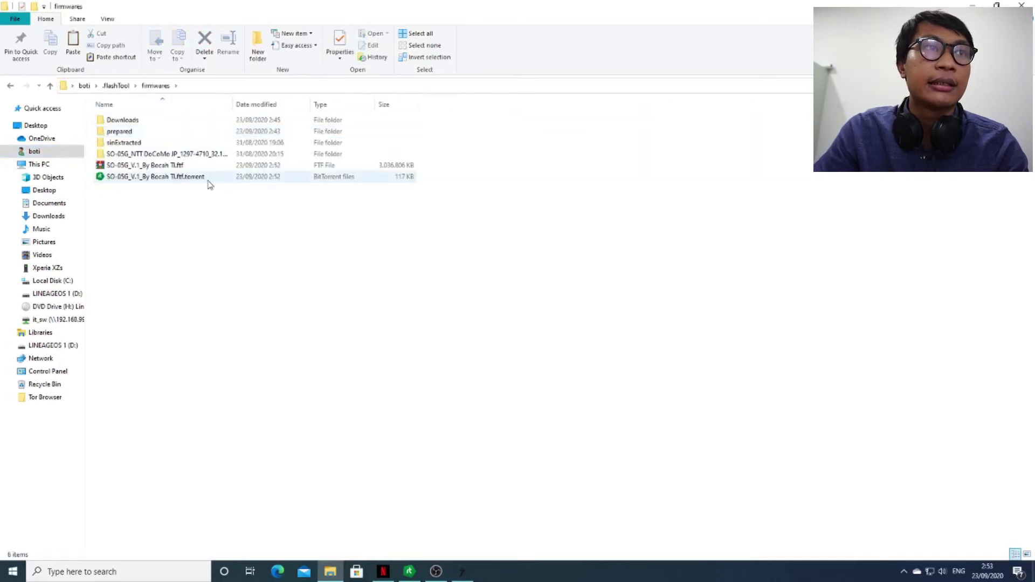
pyautogui.click(222, 170)
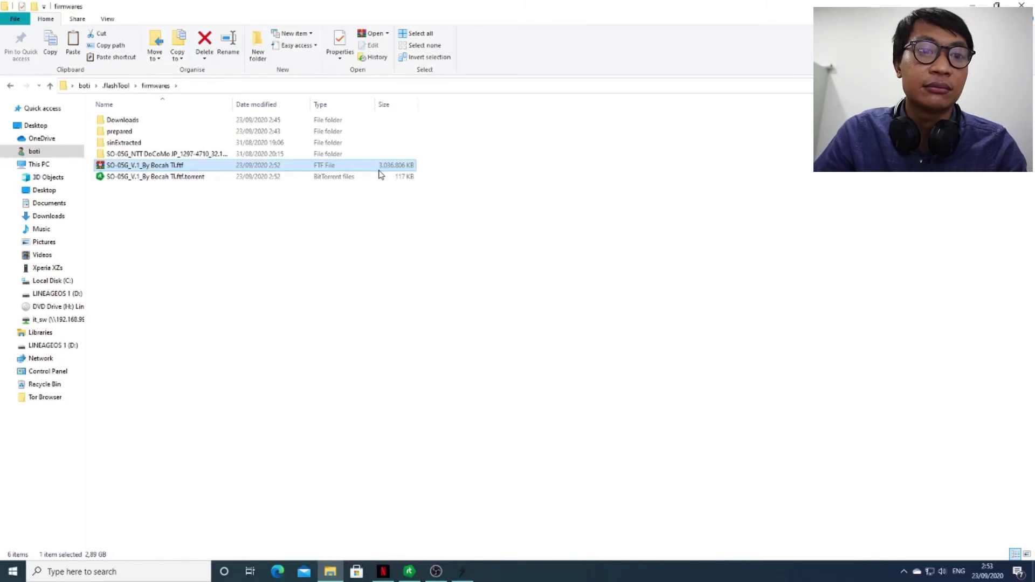
# - Switch back to Flashtool, launch XperiFirm and select the SO-05G variant of the Xperia Z4 Tablet
pyautogui.click(462, 572)
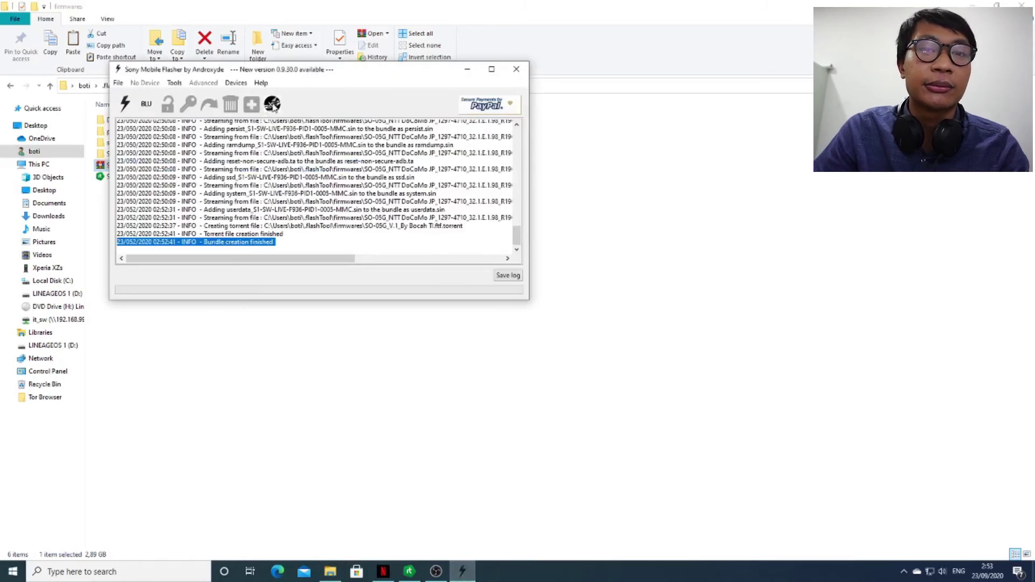
pyautogui.click(273, 103)
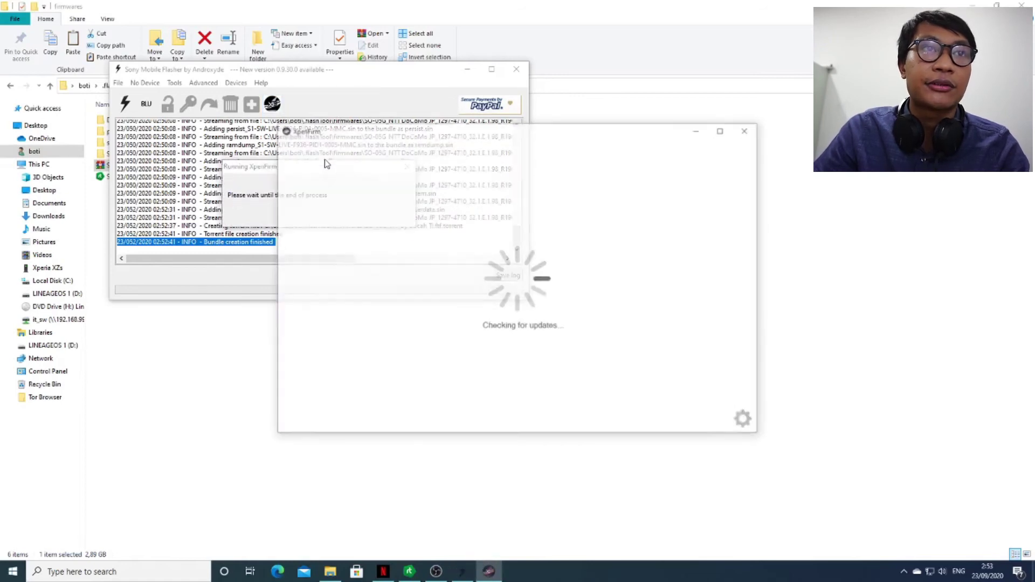
pyautogui.moveTo(376, 135); pyautogui.dragTo(296, 55)
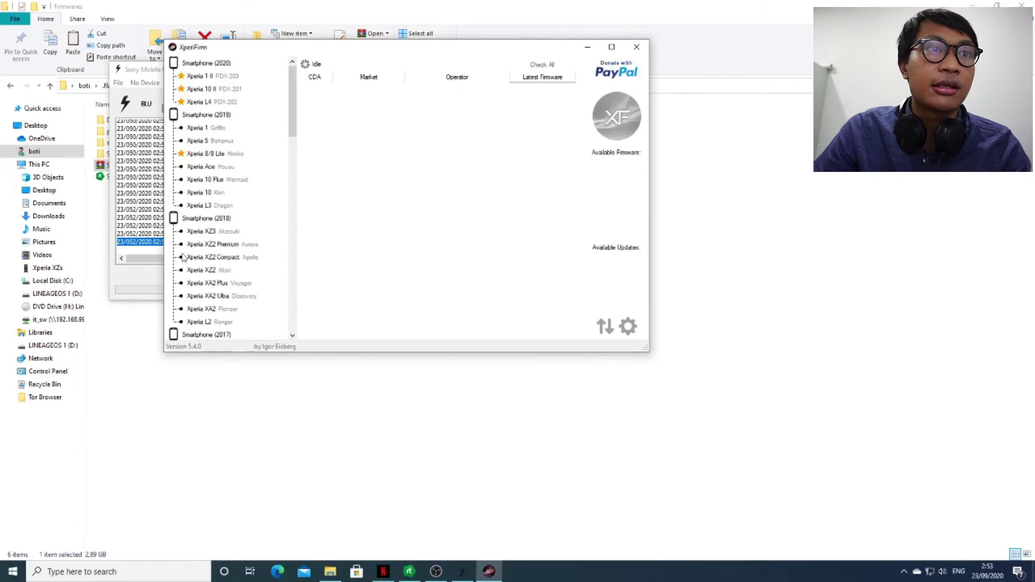
pyautogui.scroll(-18, 181, 278)
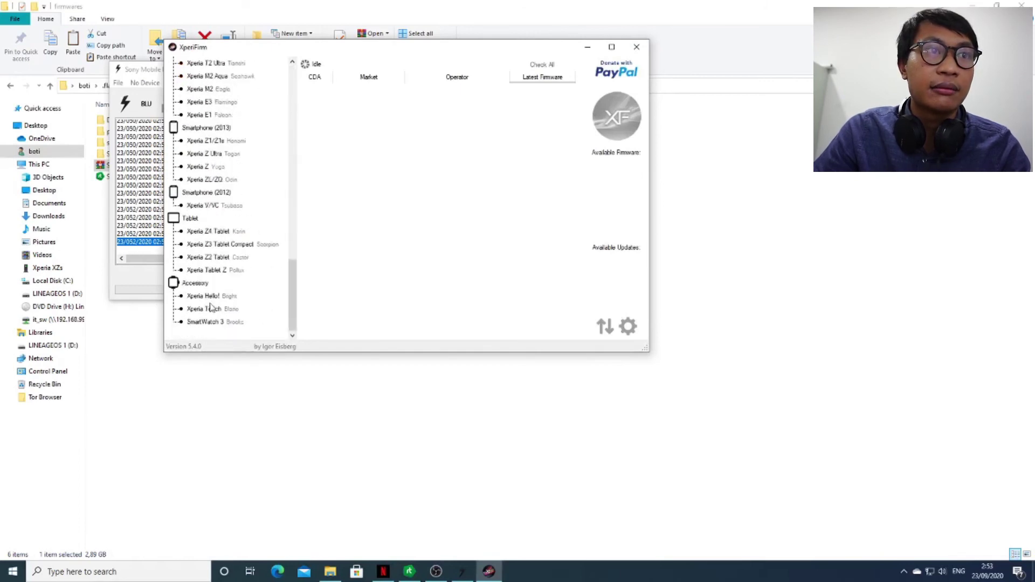
pyautogui.click(214, 233)
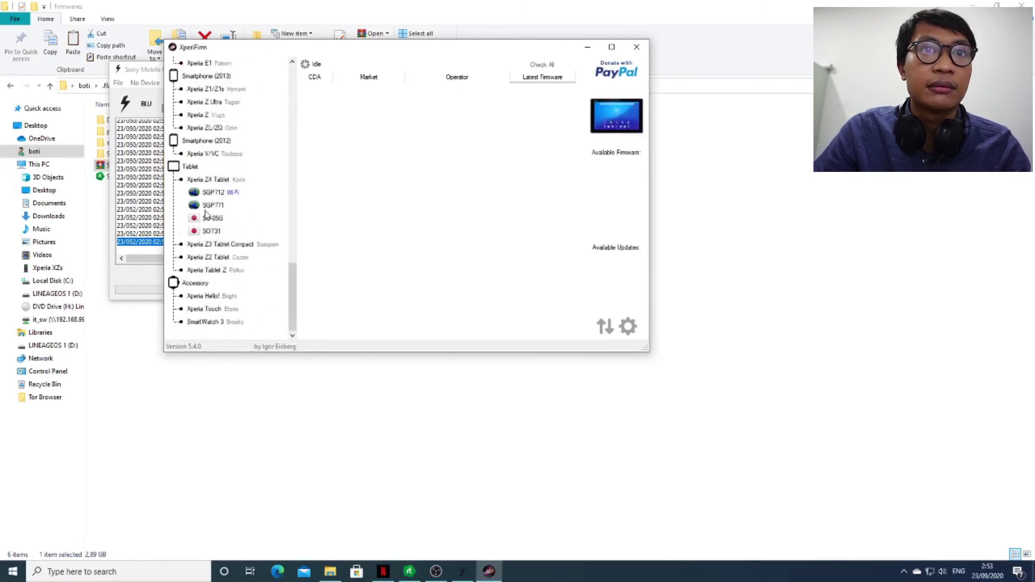
pyautogui.click(206, 219)
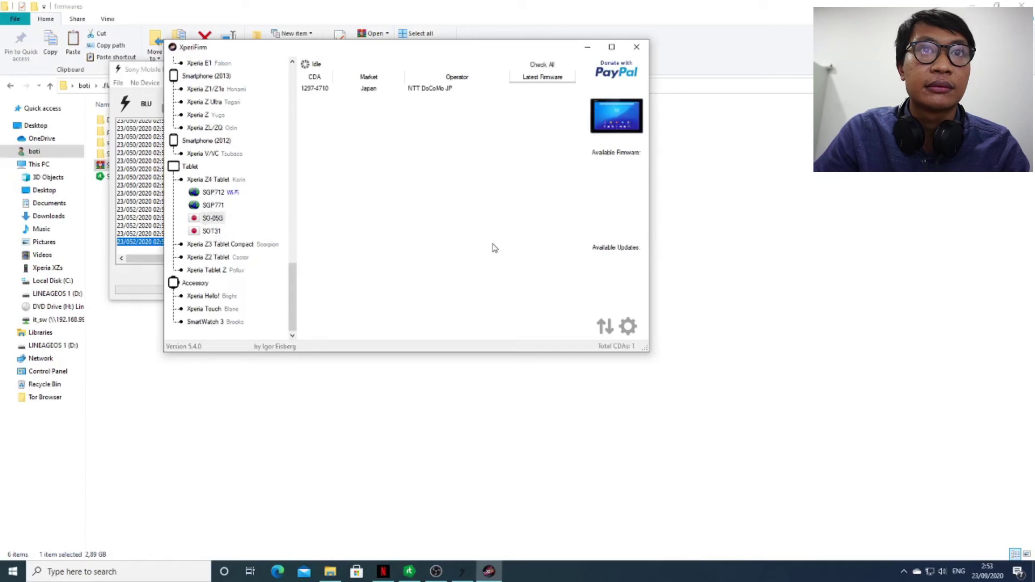
# - View the firmware details and download size for the NTT DoCoMo JP release of SO-05G, and close XperiFirm without downloading
pyautogui.click(372, 89)
pyautogui.click(604, 164)
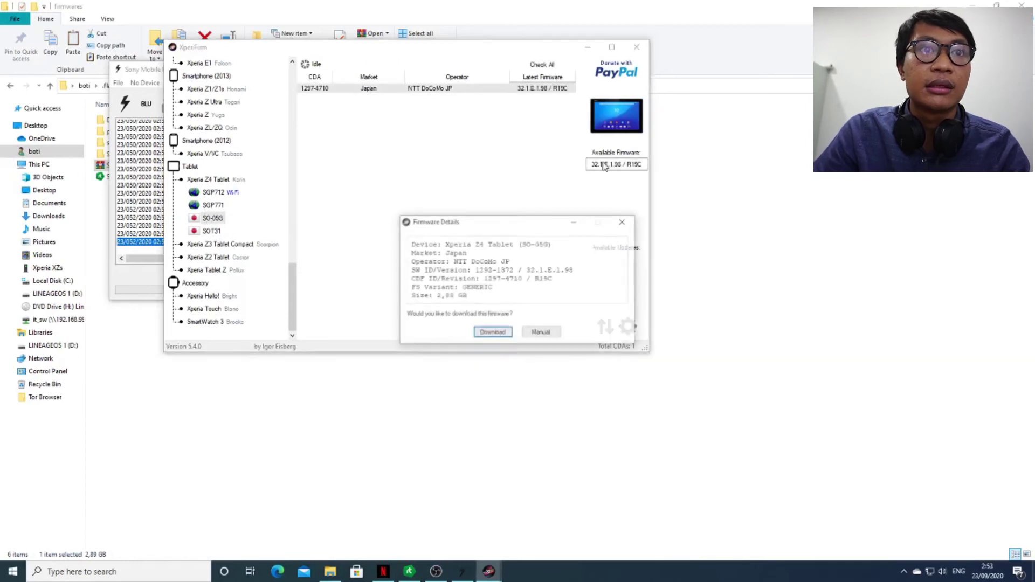
pyautogui.moveTo(435, 296); pyautogui.dragTo(468, 296)
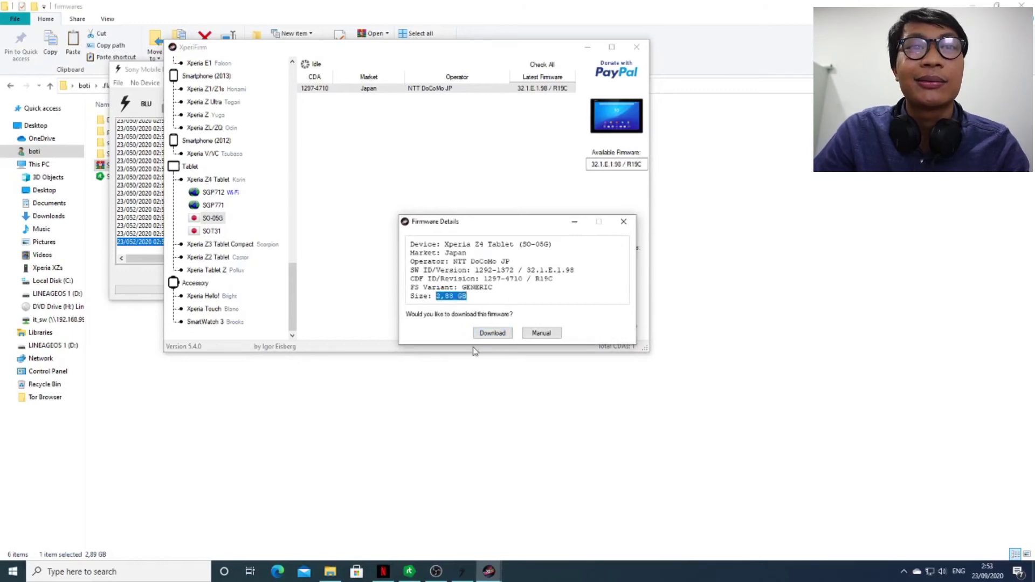
pyautogui.click(624, 222)
pyautogui.click(637, 47)
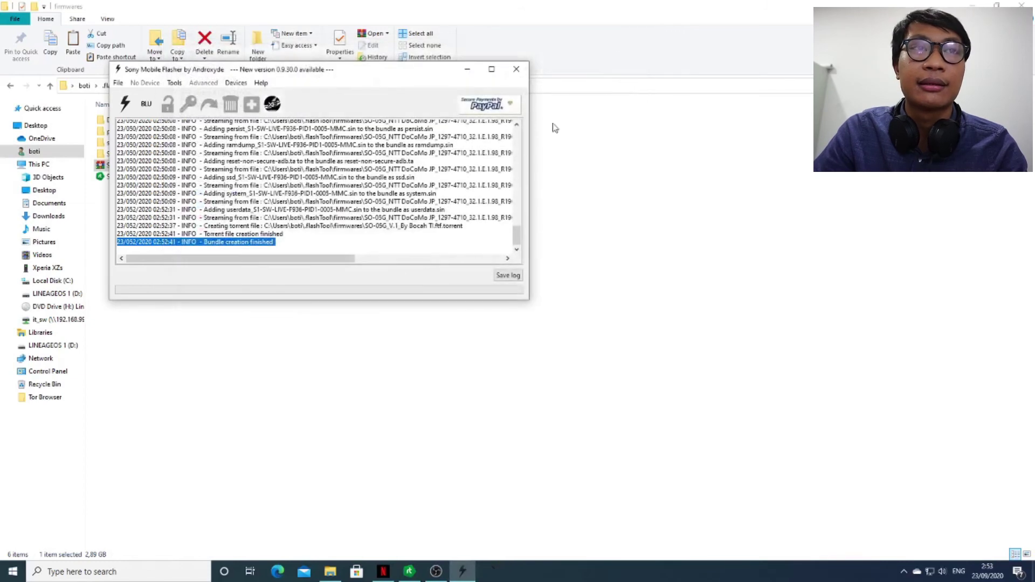
# - Start flashing a device in Flashmode, with the firmwares folder inside .flashTool as the source folder
pyautogui.moveTo(436, 75); pyautogui.dragTo(729, 122)
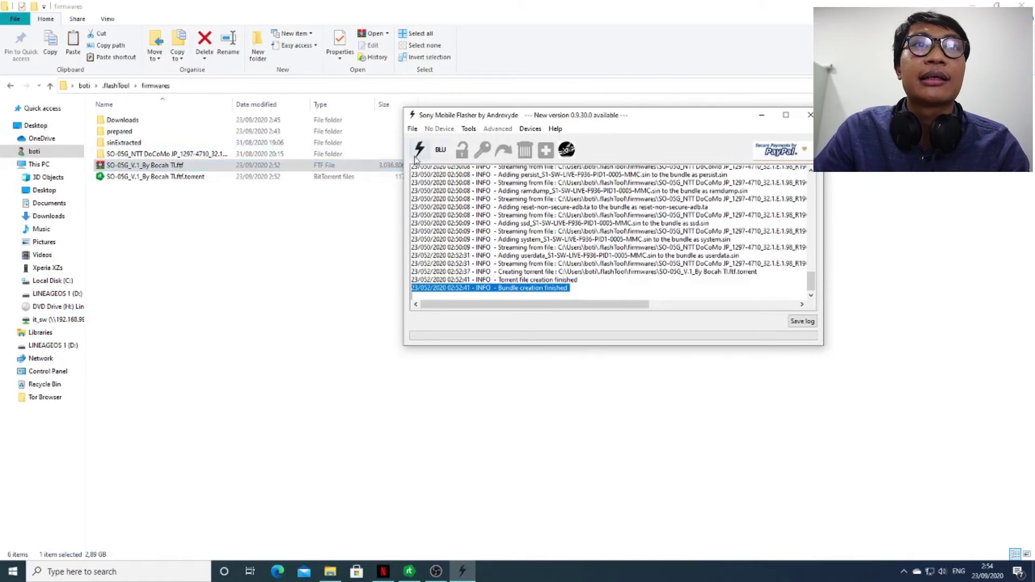
pyautogui.moveTo(488, 116); pyautogui.dragTo(414, 67)
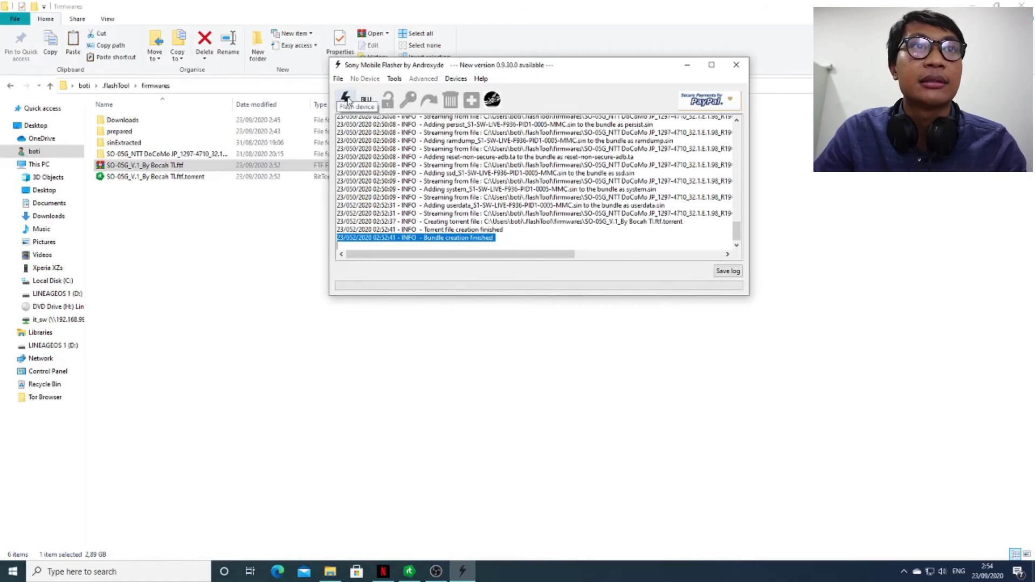
pyautogui.click(347, 99)
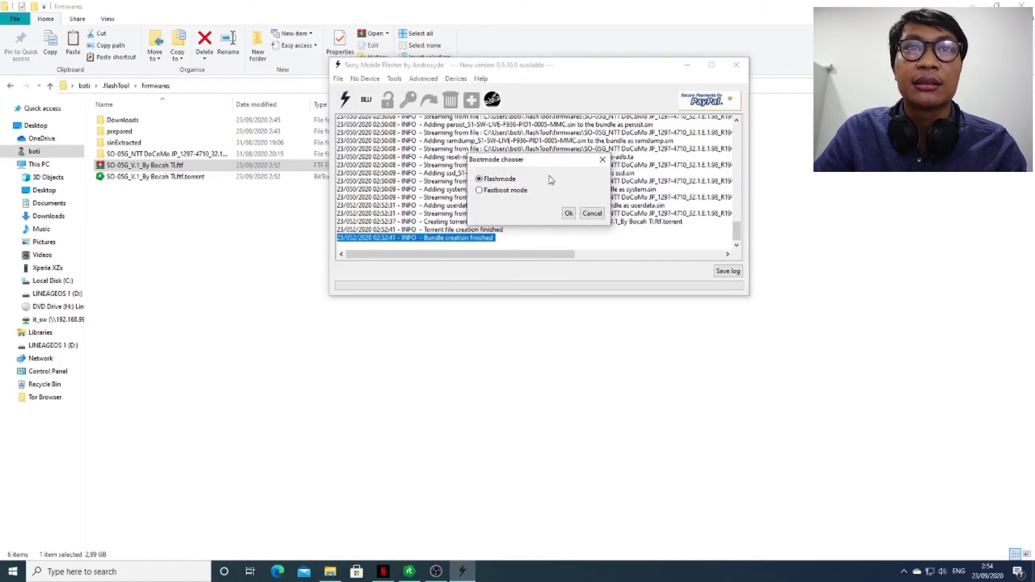
pyautogui.click(569, 213)
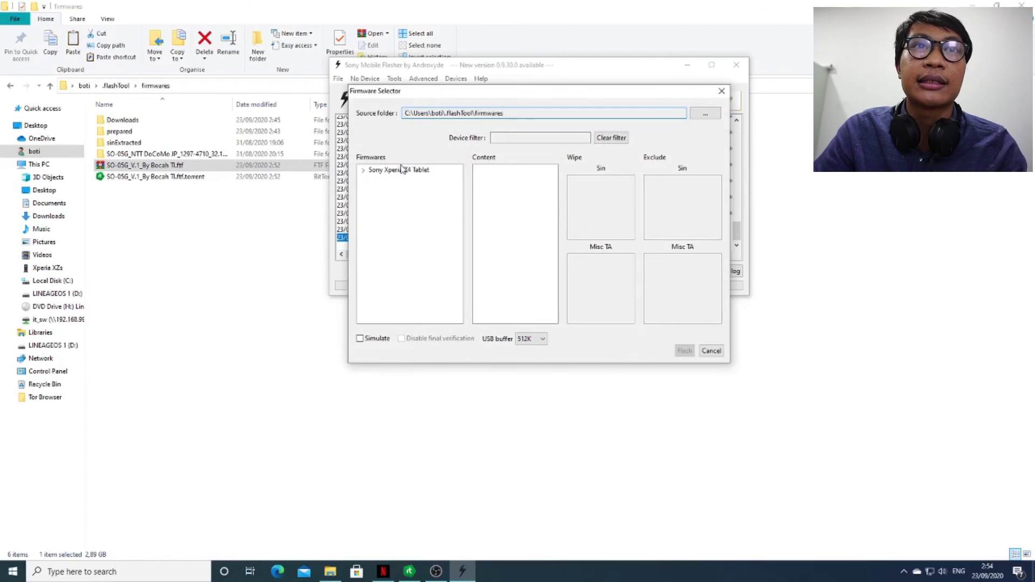
pyautogui.click(705, 114)
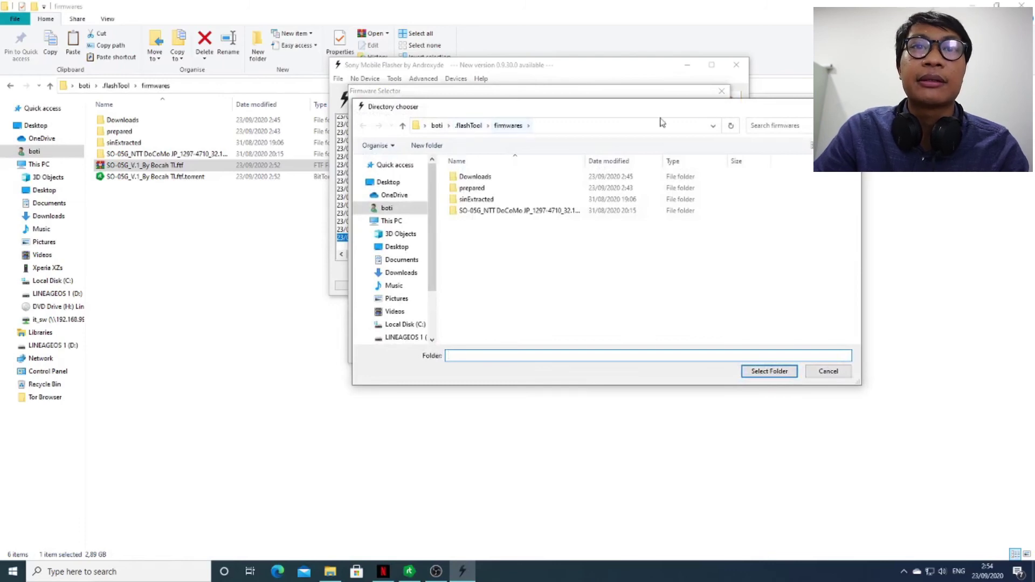
pyautogui.press('Return')
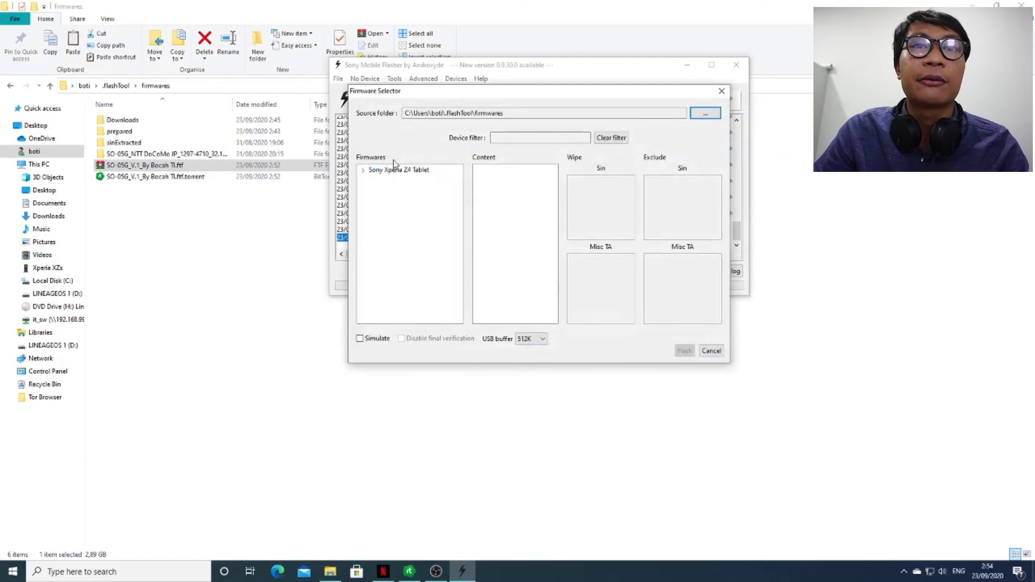
# - Select the V.1 firmware by Bocah TI under the SO-05G variant of the Sony Xperia Z4 Tablet
pyautogui.click(376, 172)
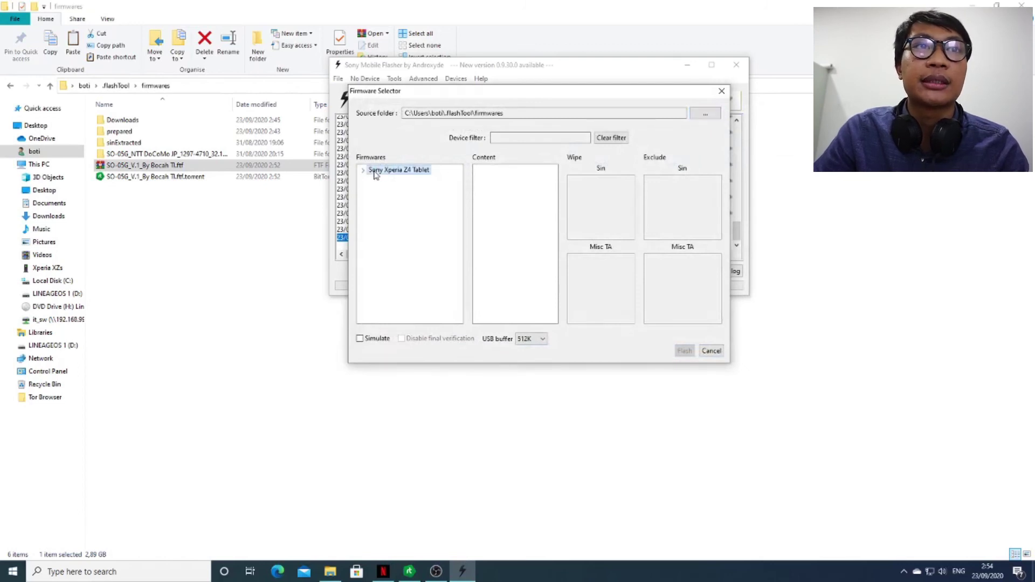
pyautogui.click(363, 171)
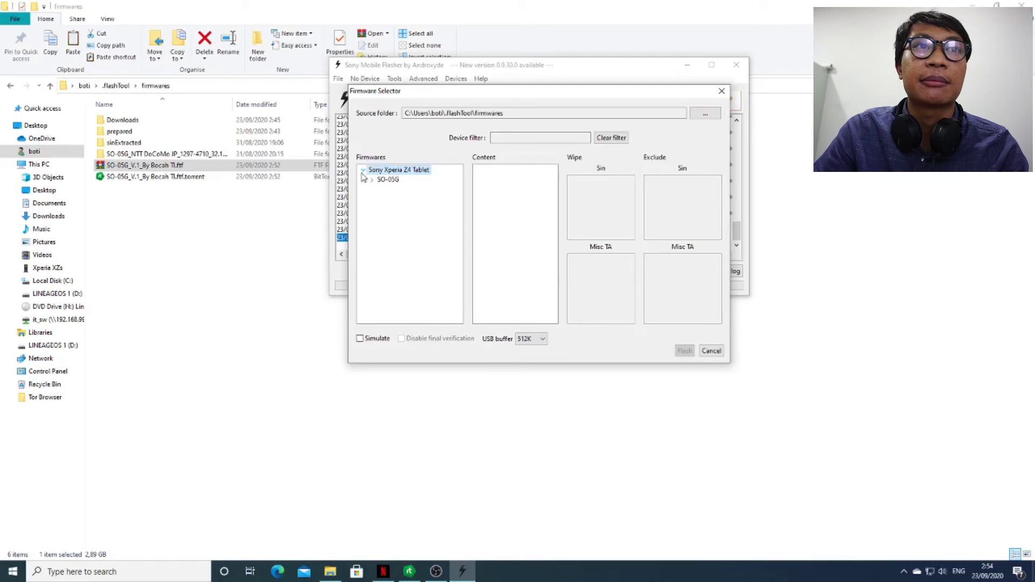
pyautogui.click(380, 182)
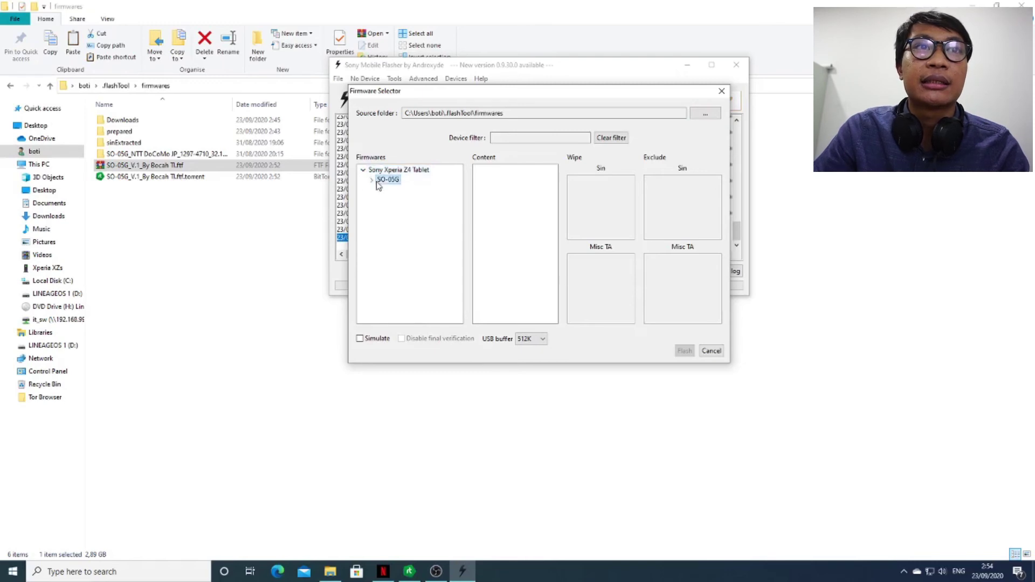
pyautogui.click(372, 180)
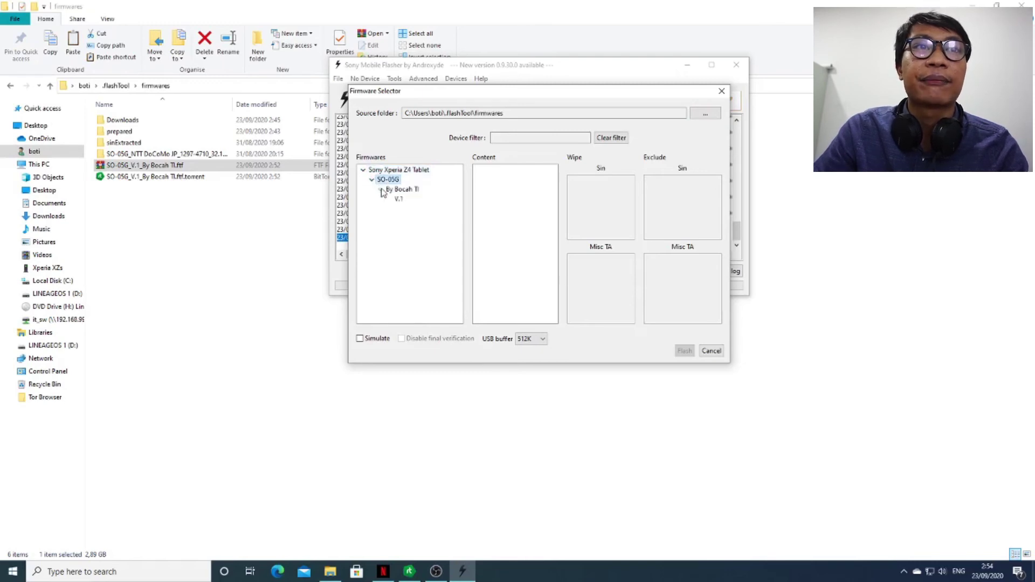
pyautogui.click(398, 199)
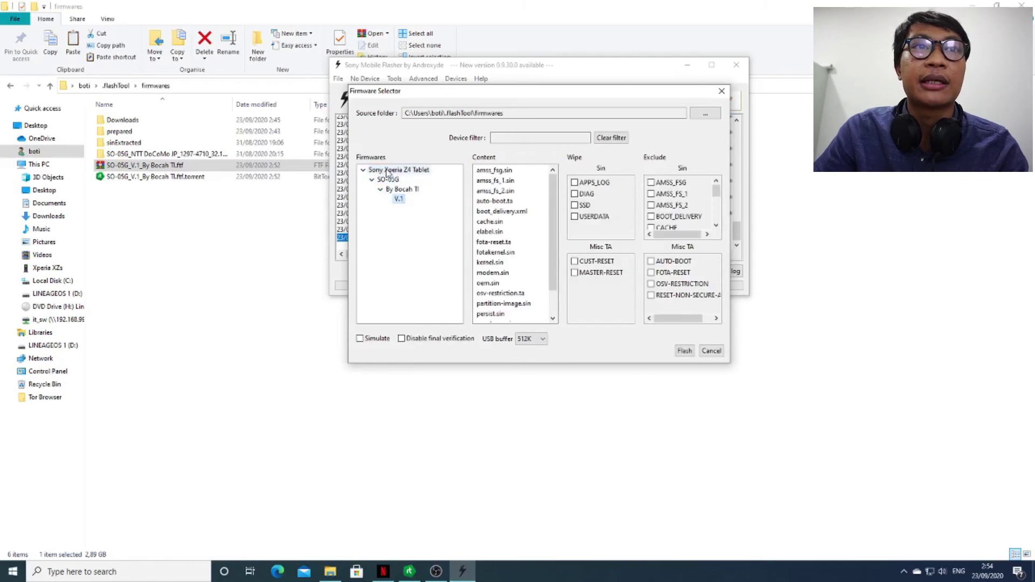
pyautogui.click(400, 190)
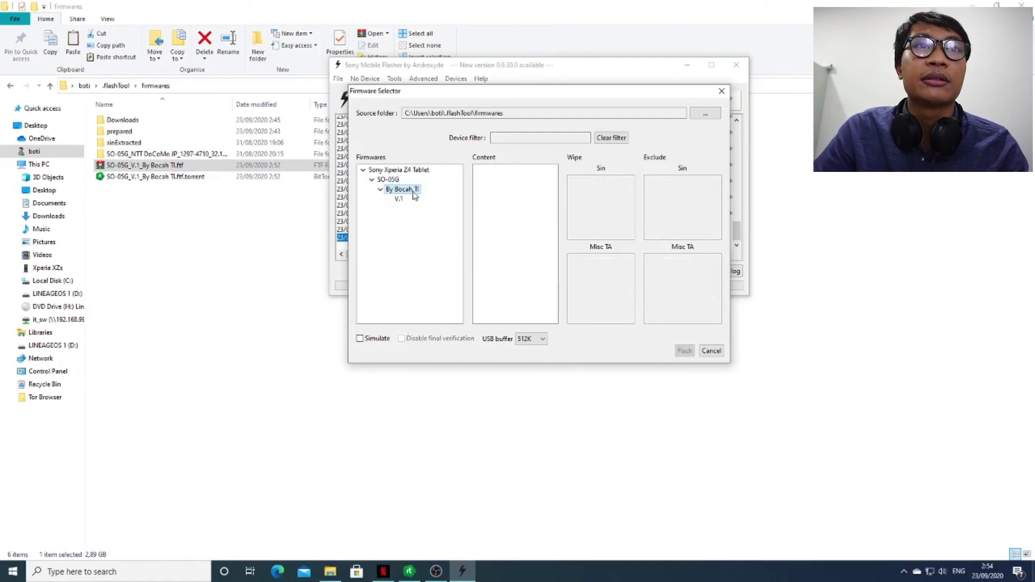
pyautogui.click(400, 199)
# - Review the bundle's content, wipe and exclude options, and start flashing it without wiping or excluding anything
pyautogui.scroll(-2, 505, 186)
pyautogui.scroll(3, 505, 186)
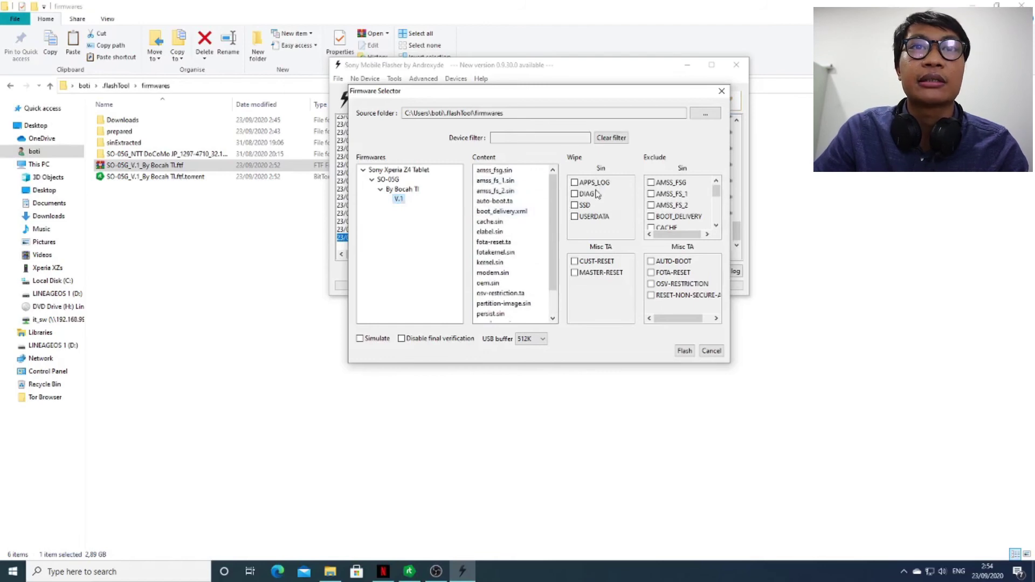
pyautogui.scroll(-5, 680, 193)
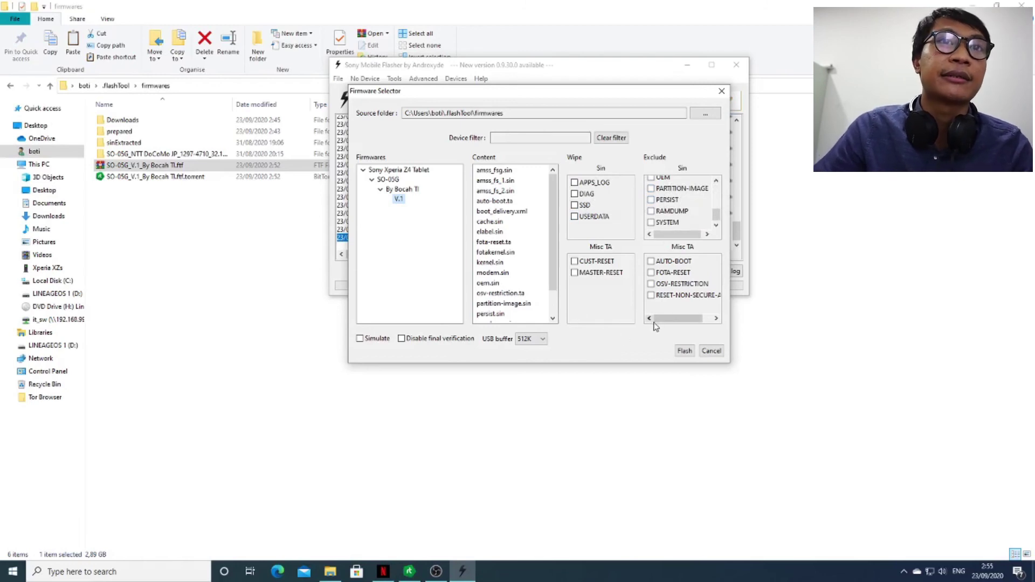
pyautogui.moveTo(555, 93); pyautogui.dragTo(314, 62)
pyautogui.click(443, 319)
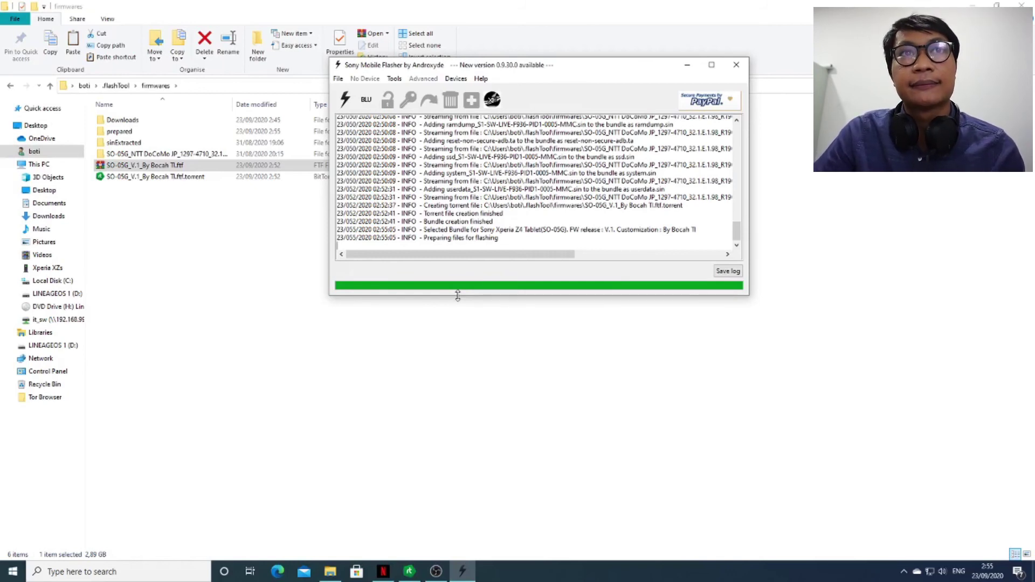
# - Examine the log entry on file preparation and the flashmode connection instructions, and cancel waiting for the device
pyautogui.moveTo(481, 66); pyautogui.dragTo(269, 63)
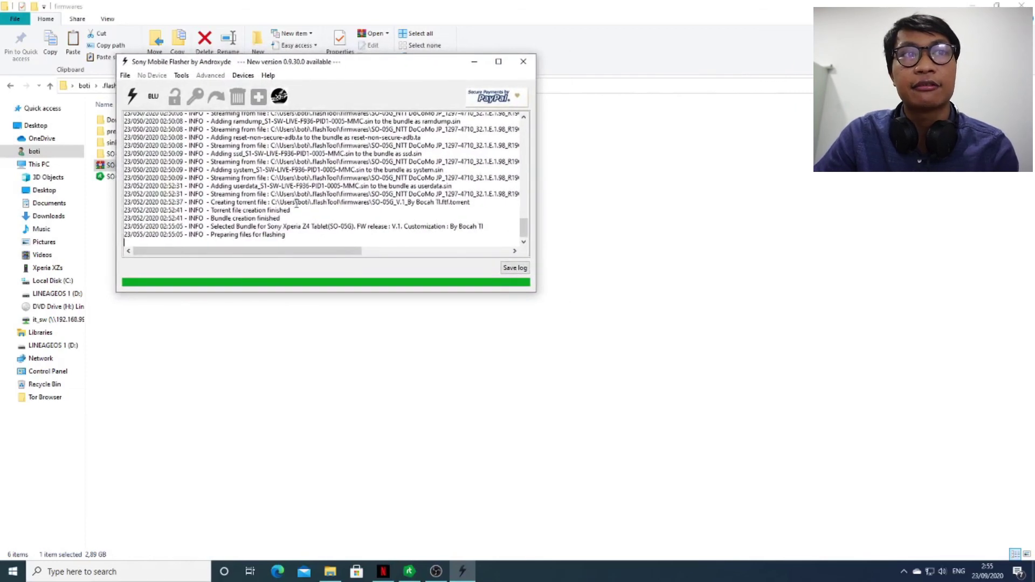
pyautogui.tripleClick(262, 238)
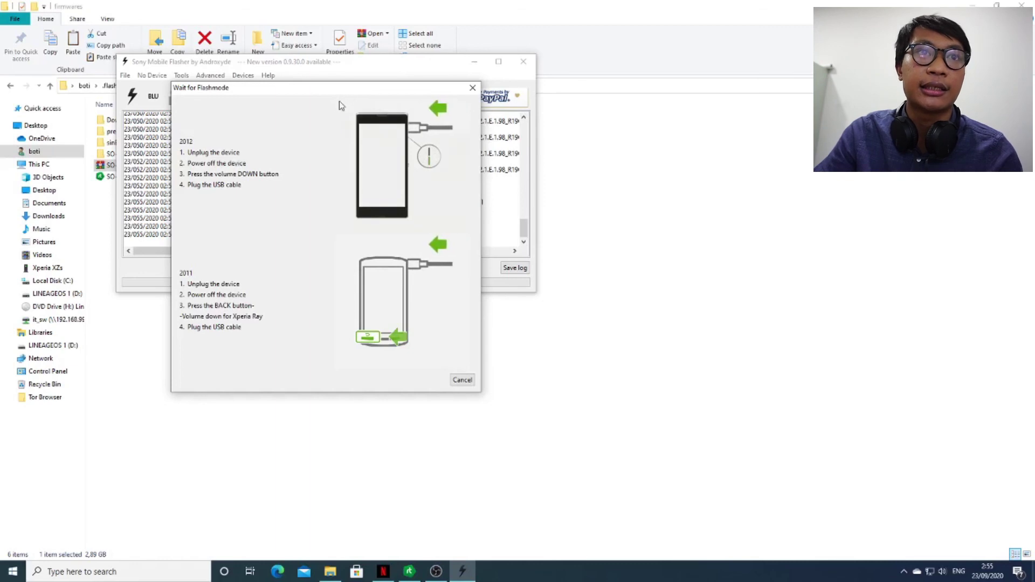
pyautogui.moveTo(361, 103); pyautogui.dragTo(364, 97)
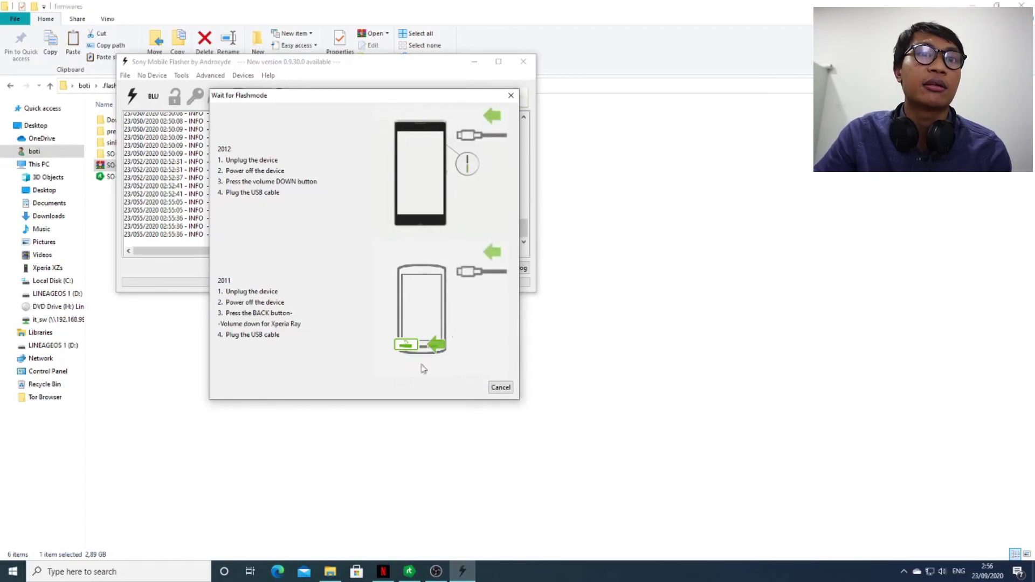
pyautogui.click(501, 387)
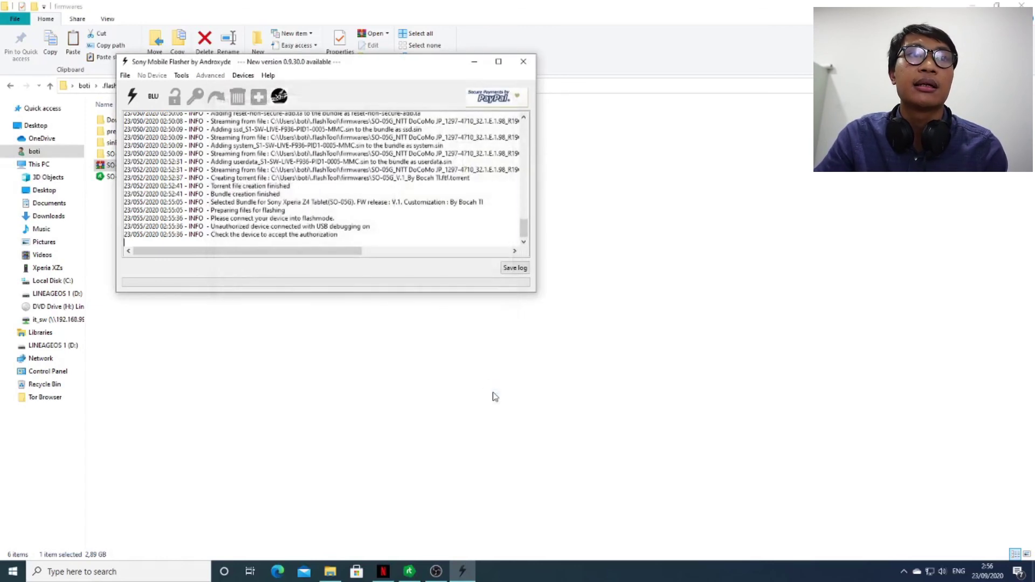